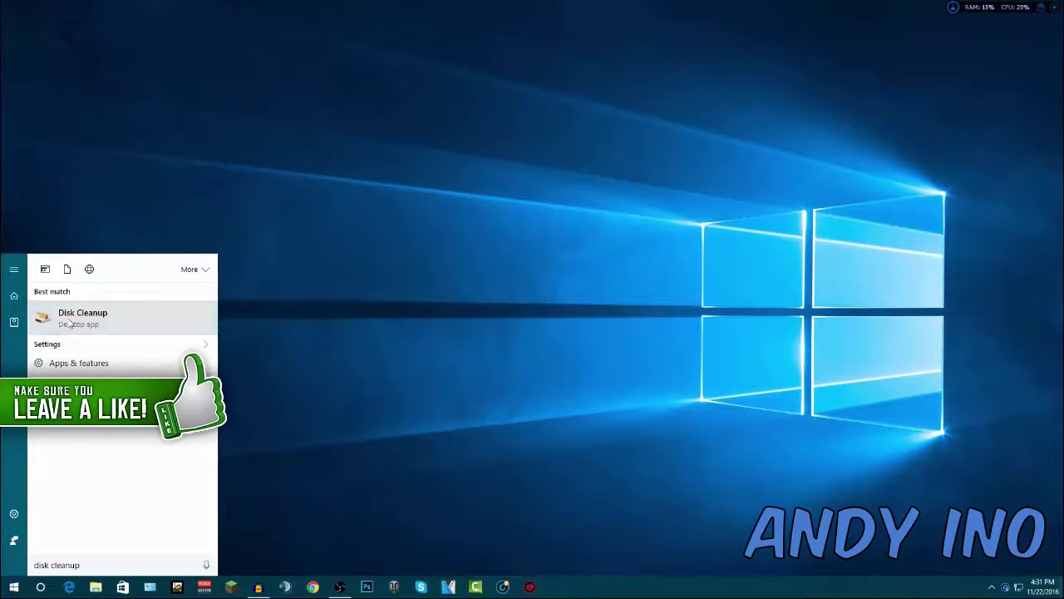
- Open Disk Cleanup and scan the SSD (C:) drive for files that can be removed
{"action": "left_click", "coordinate": [89, 320]}
{"action": "left_click", "coordinate": [510, 294]}
{"action": "left_click", "coordinate": [510, 301]}
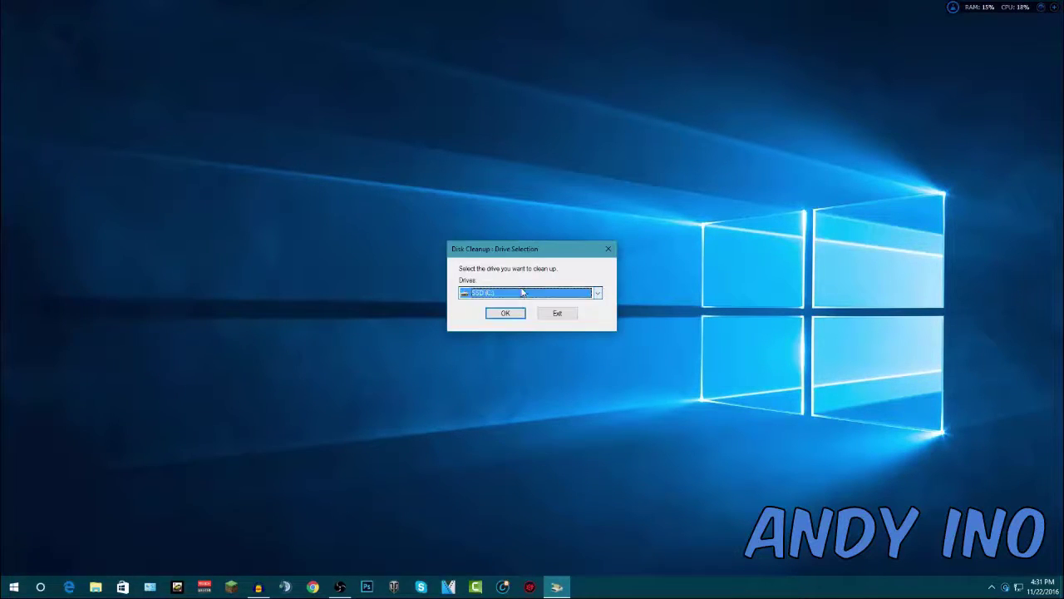
{"action": "left_click_drag", "start_coordinate": [549, 249], "coordinate": [480, 150]}
{"action": "left_click", "coordinate": [528, 196]}
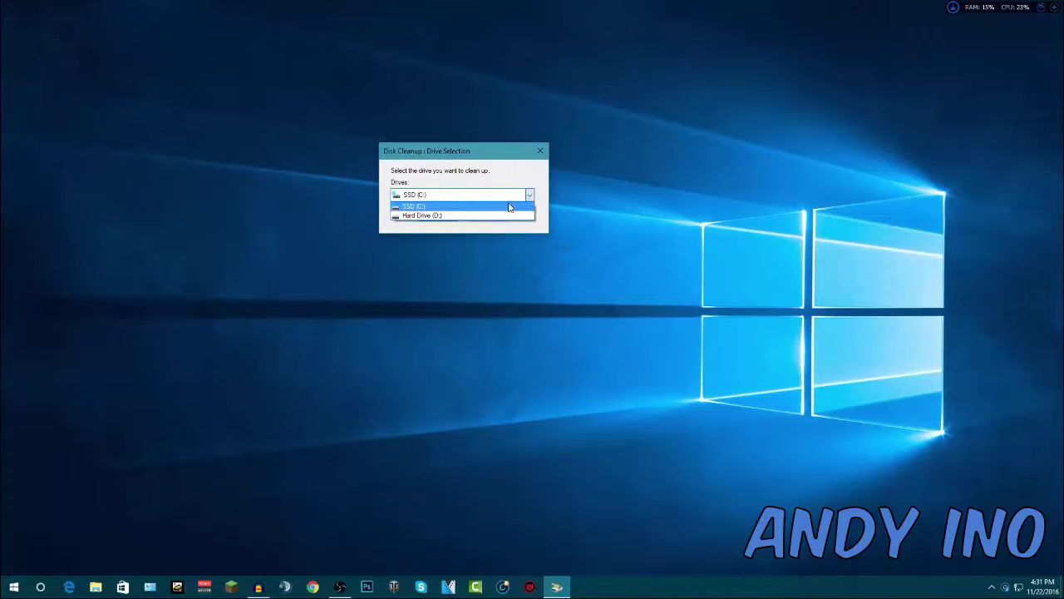
{"action": "left_click", "coordinate": [519, 156]}
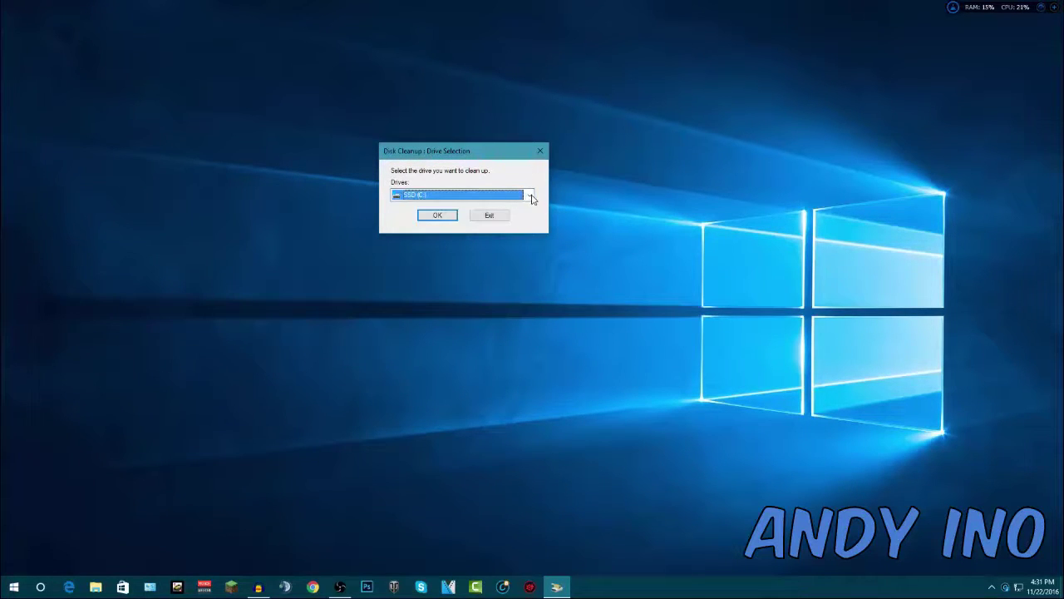
{"action": "left_click", "coordinate": [443, 218]}
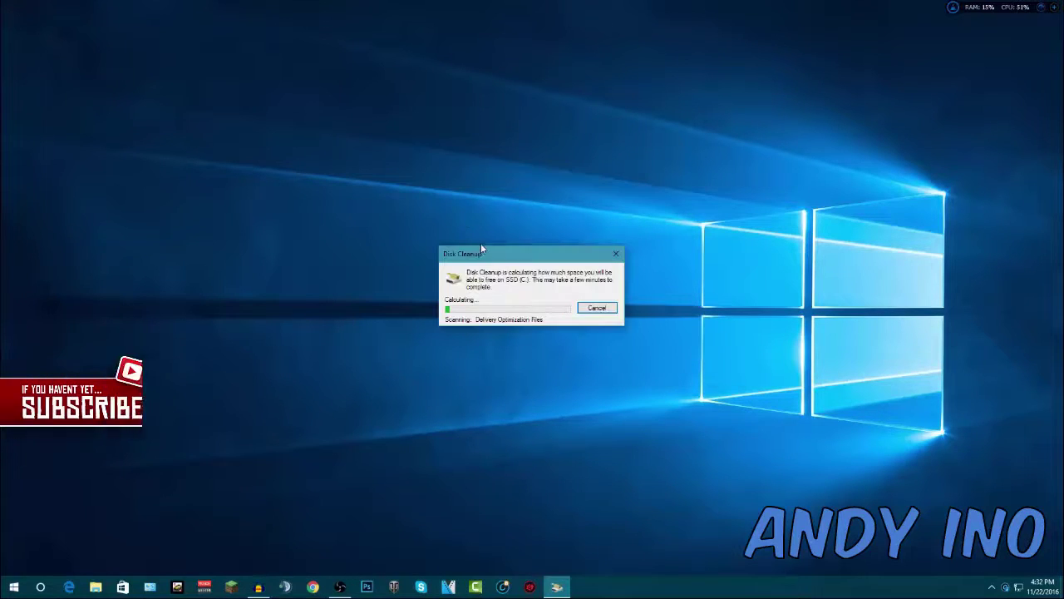
{"action": "mouse_move", "coordinate": [480, 256]}
{"action": "left_mouse_down"}
{"action": "mouse_move", "coordinate": [463, 254]}
{"action": "mouse_move", "coordinate": [471, 250]}
{"action": "left_mouse_up"}
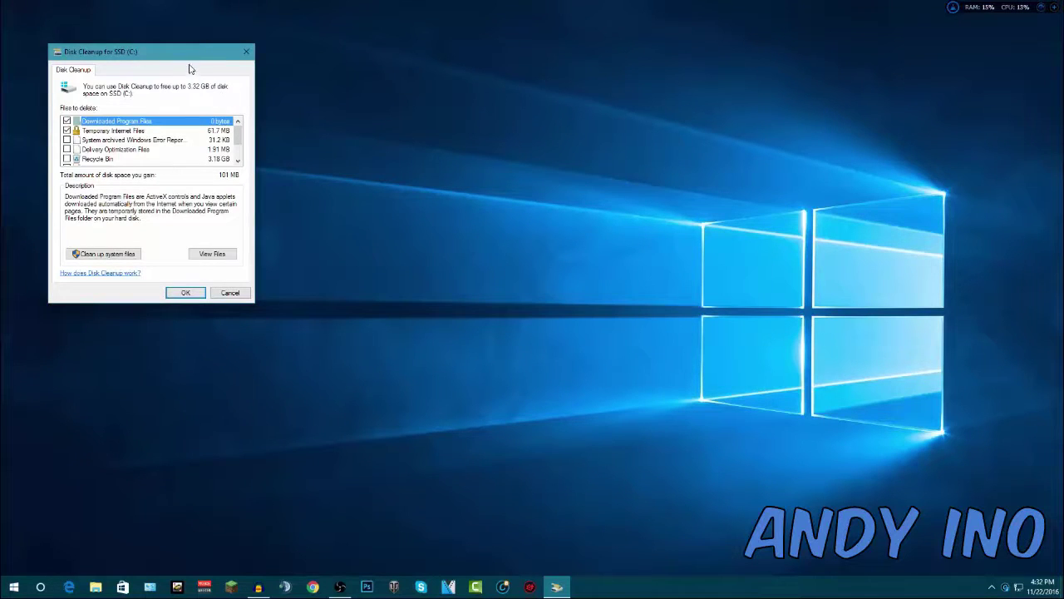
- Mark the system archived Windows Error Reporting, Delivery Optimization Files, Recycle Bin, Temporary files and User file history categories for deletion
{"action": "left_click_drag", "start_coordinate": [193, 57], "coordinate": [554, 90]}
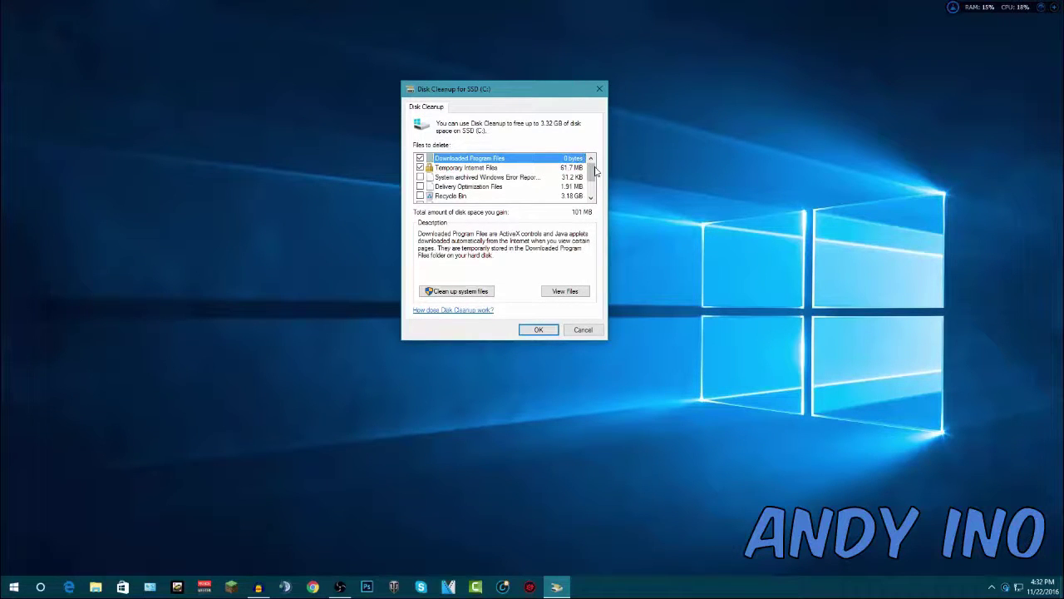
{"action": "left_click_drag", "start_coordinate": [521, 97], "coordinate": [580, 101]}
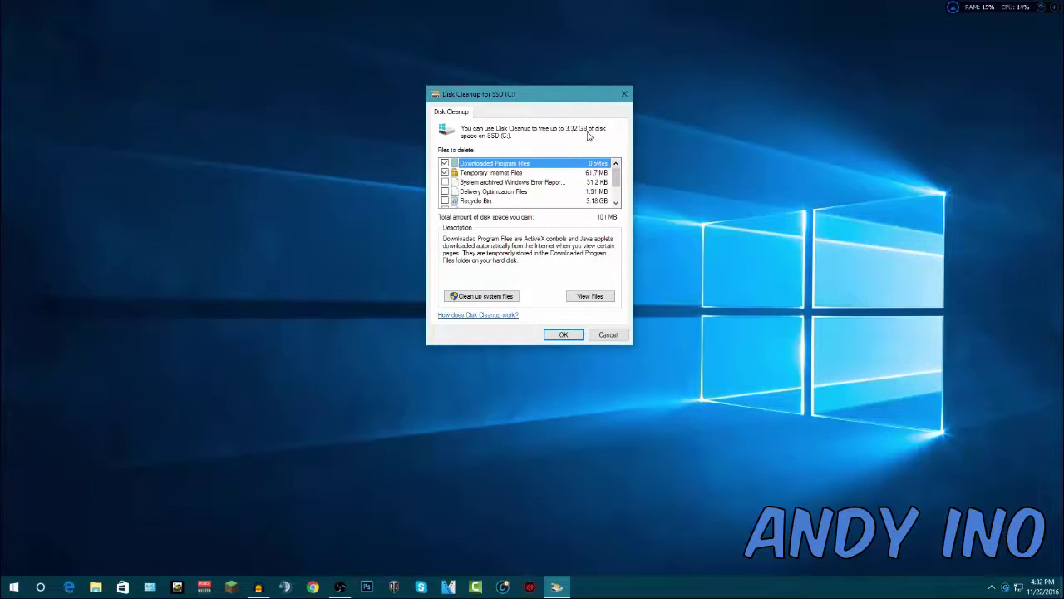
{"action": "left_click_drag", "start_coordinate": [619, 177], "coordinate": [618, 188]}
{"action": "left_click", "coordinate": [445, 182]}
{"action": "left_click", "coordinate": [445, 191]}
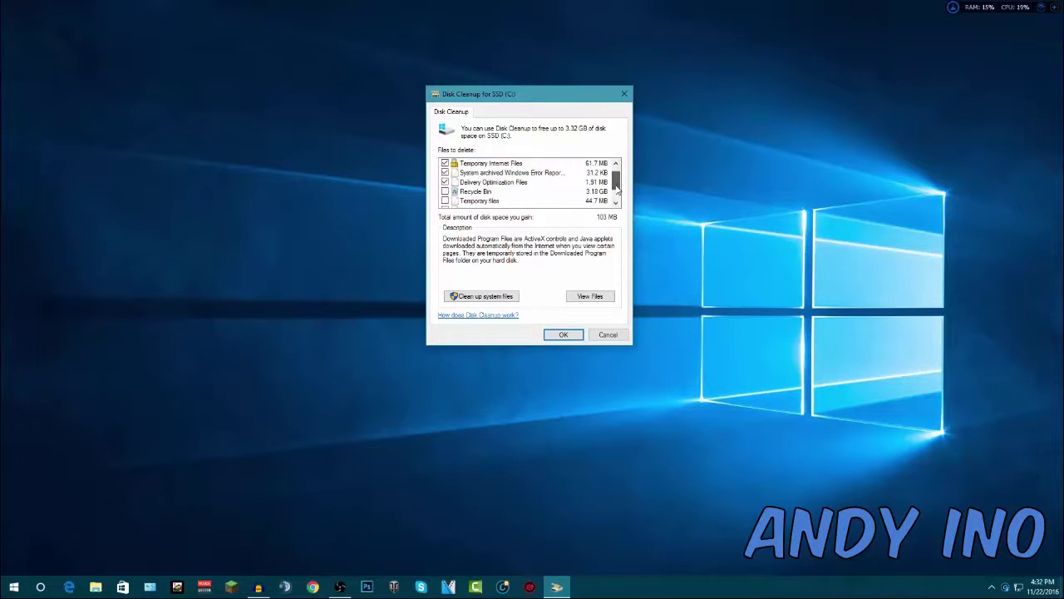
{"action": "left_click", "coordinate": [445, 191]}
{"action": "left_click", "coordinate": [445, 200]}
{"action": "scroll", "coordinate": [447, 201], "scroll_direction": "down", "scroll_amount": 1}
{"action": "left_click", "coordinate": [445, 201]}
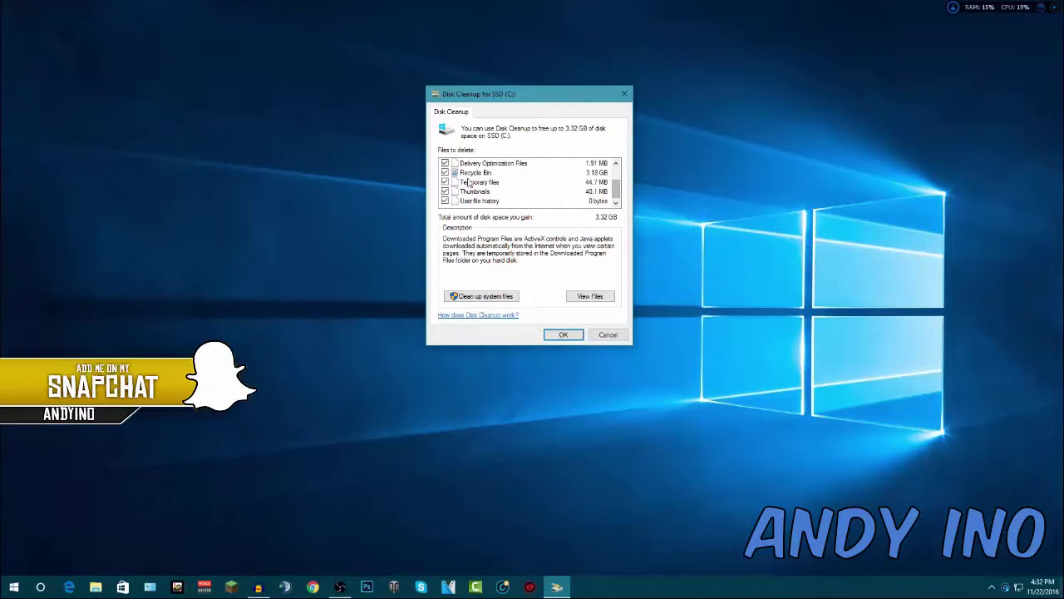
- Run the cleanup of SSD (C:) and permanently delete the files in all marked categories
{"action": "key", "text": "Up"}
{"action": "key", "text": "Up"}
{"action": "key", "text": "Up"}
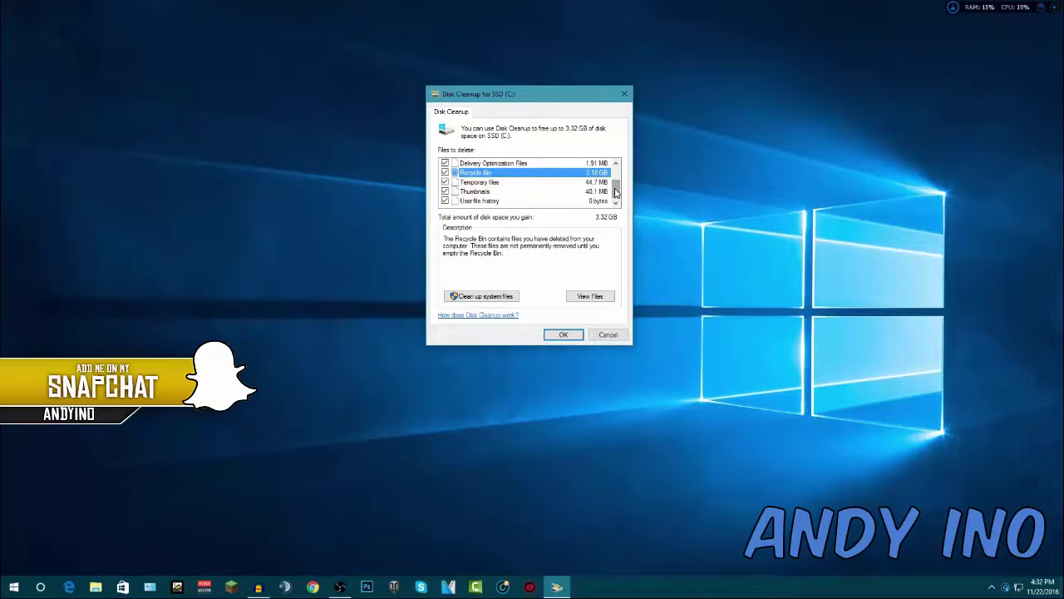
{"action": "left_click_drag", "start_coordinate": [616, 191], "coordinate": [616, 181]}
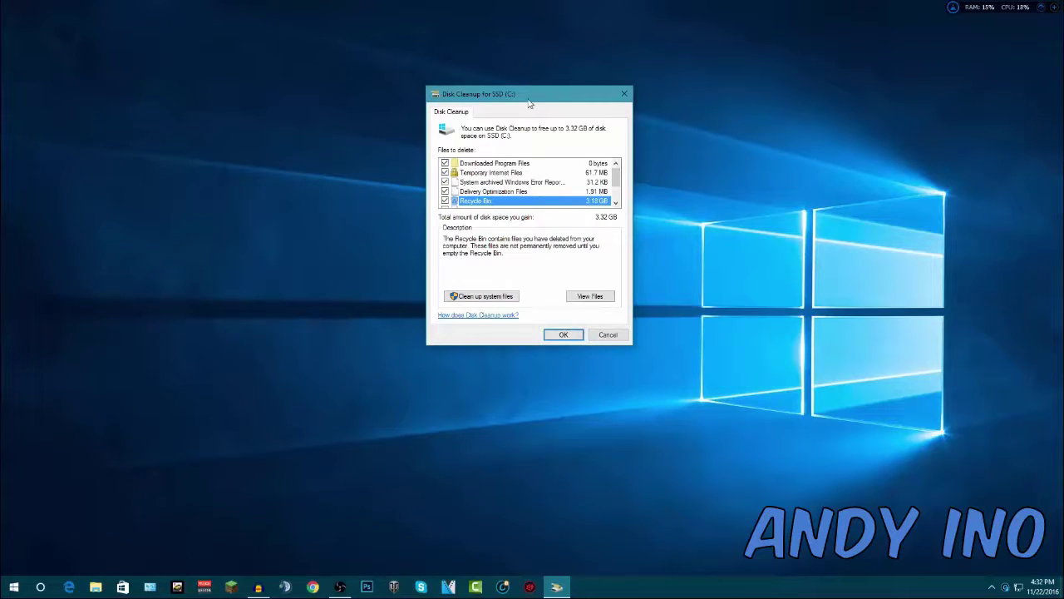
{"action": "left_click", "coordinate": [563, 334]}
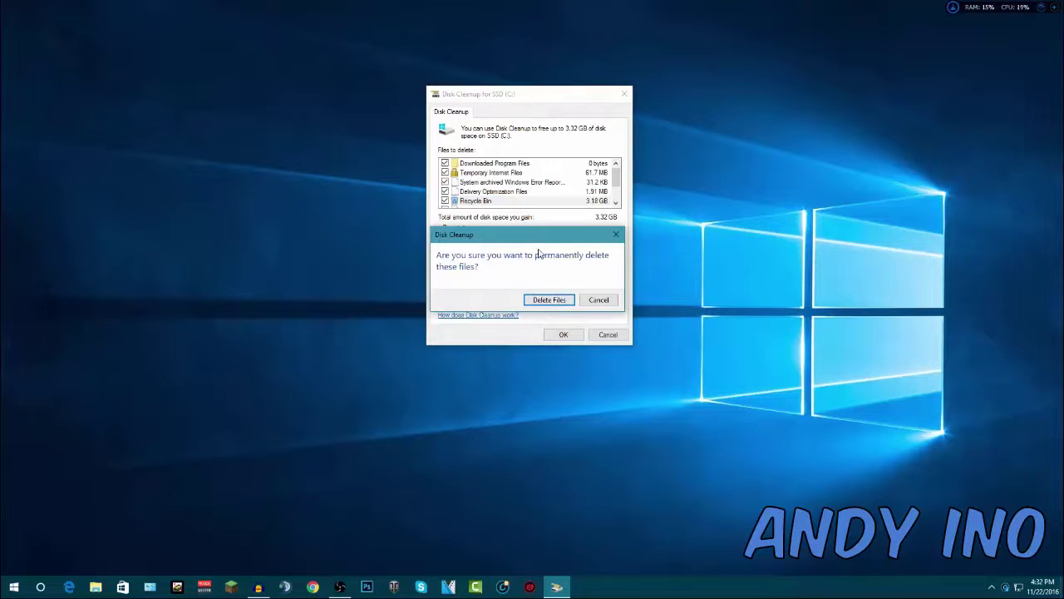
{"action": "left_click", "coordinate": [558, 300]}
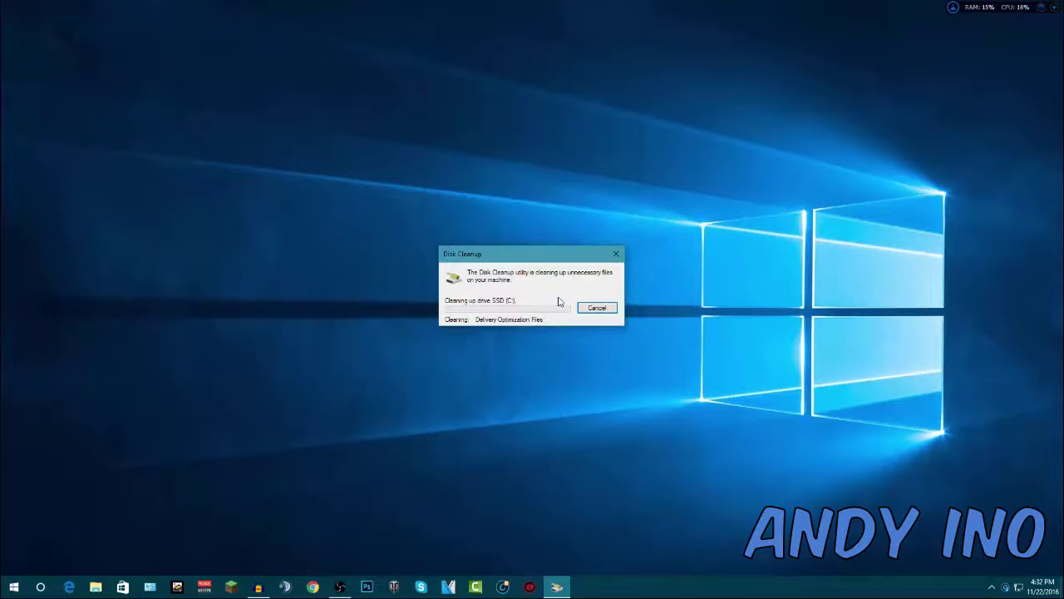
{"action": "left_click_drag", "start_coordinate": [543, 255], "coordinate": [548, 244]}
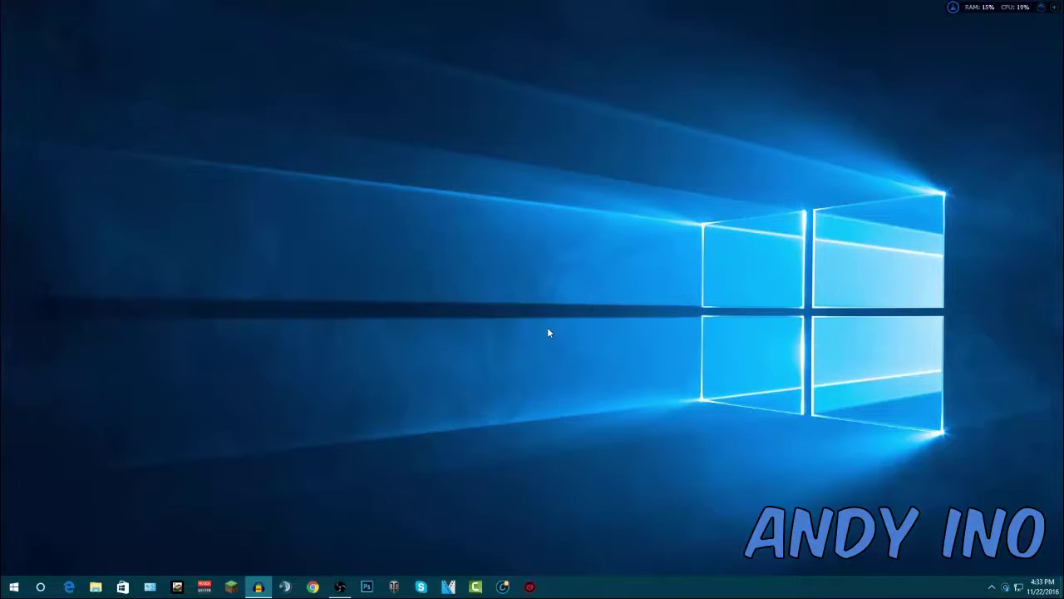
{"action": "left_click", "coordinate": [8, 588]}
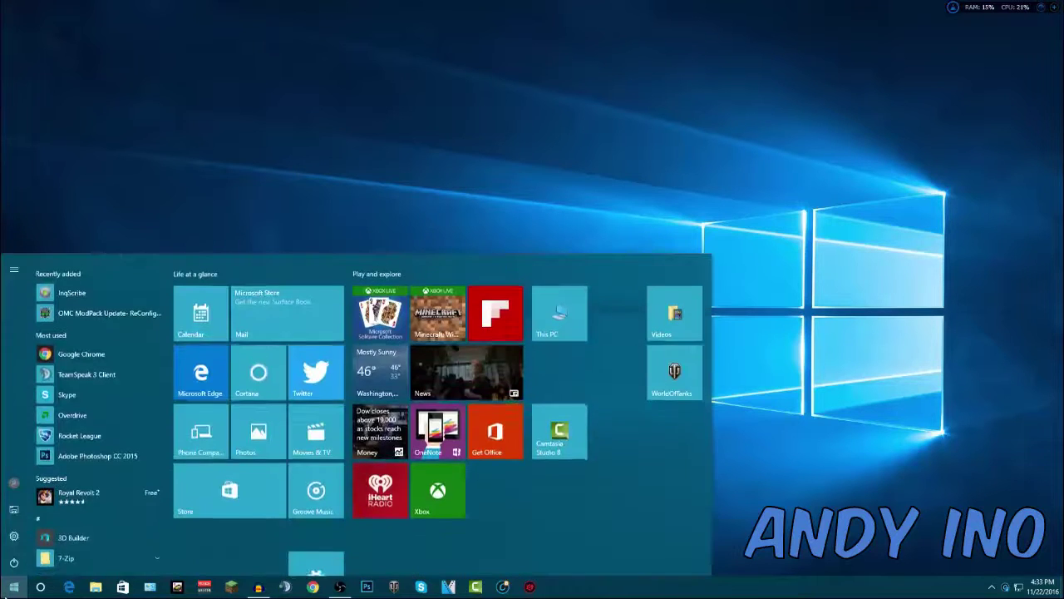
{"action": "type", "text": "defr"}
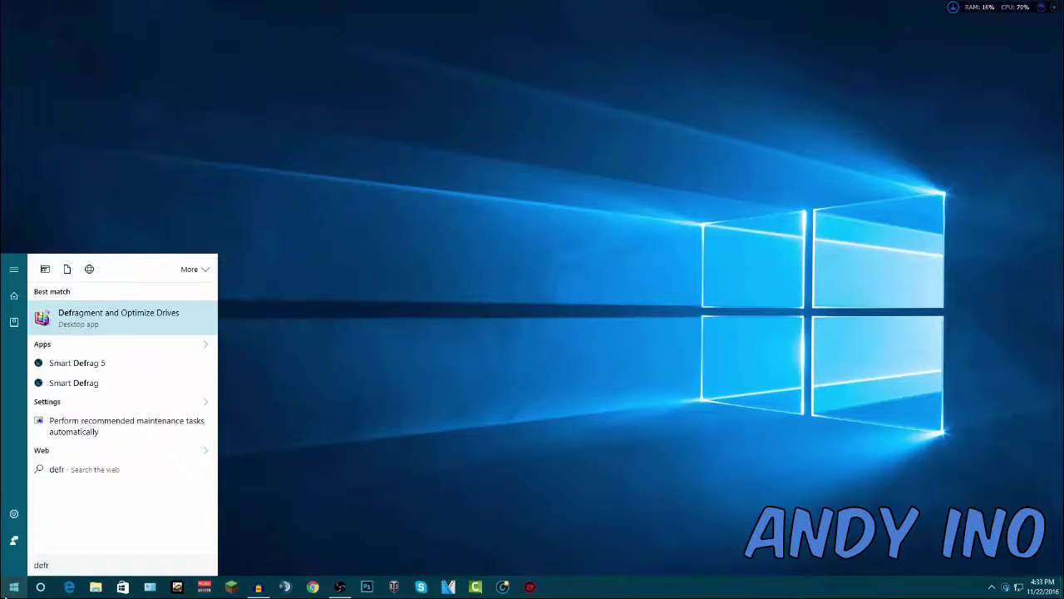
{"action": "key", "text": "BackSpace"}
{"action": "key", "text": "BackSpace"}
{"action": "key", "text": "Escape"}
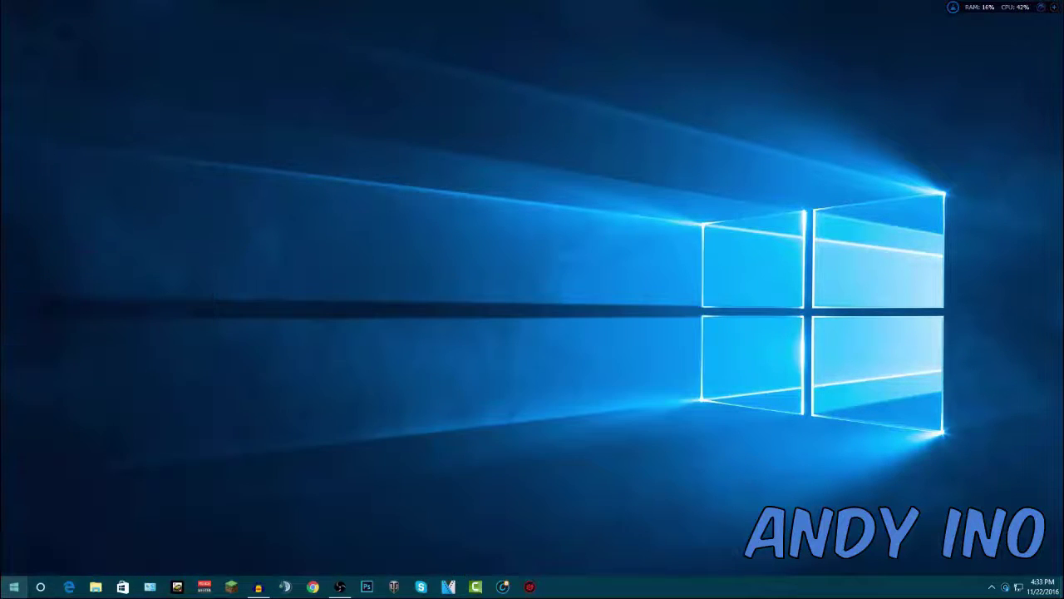
- Search Windows for "defrag" and open Defragment and Optimize Drives
{"action": "left_click", "coordinate": [5, 592]}
{"action": "type", "text": "defra"}
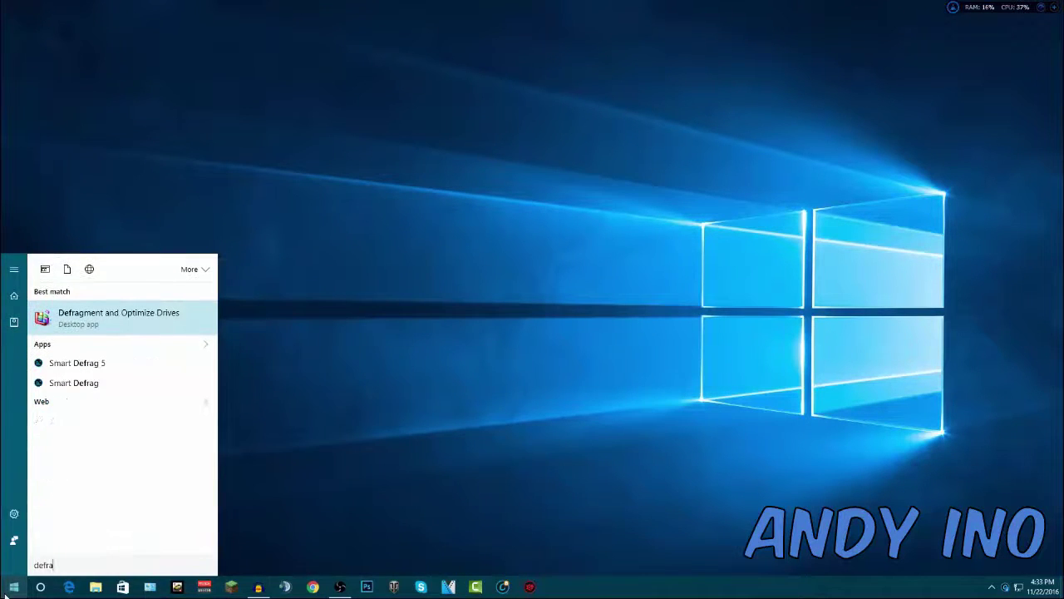
{"action": "type", "text": "g"}
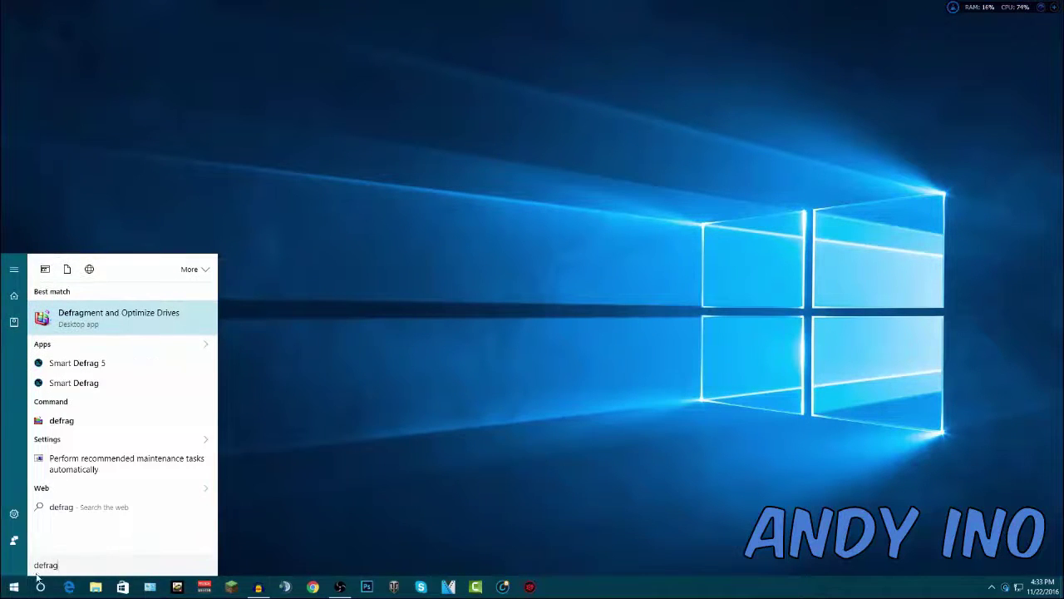
{"action": "left_click", "coordinate": [68, 314]}
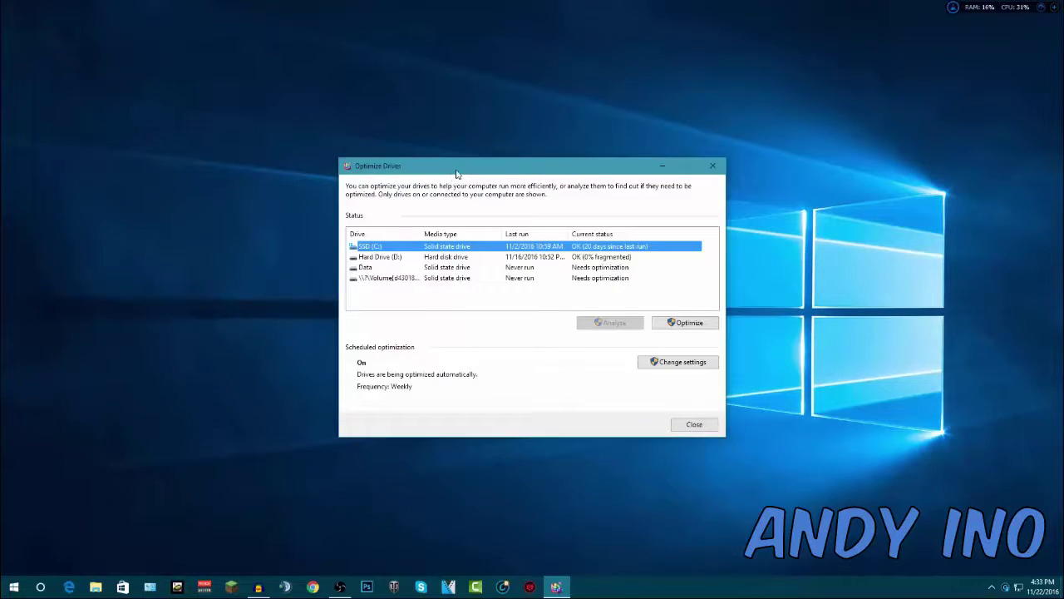
{"action": "left_click_drag", "start_coordinate": [457, 174], "coordinate": [464, 159]}
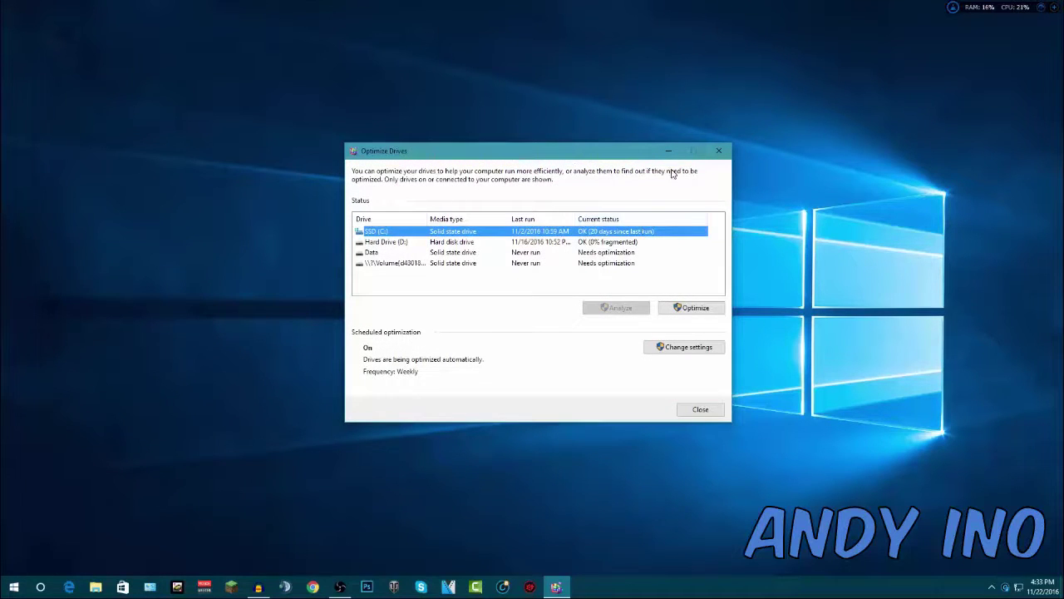
{"action": "left_click_drag", "start_coordinate": [618, 150], "coordinate": [598, 131]}
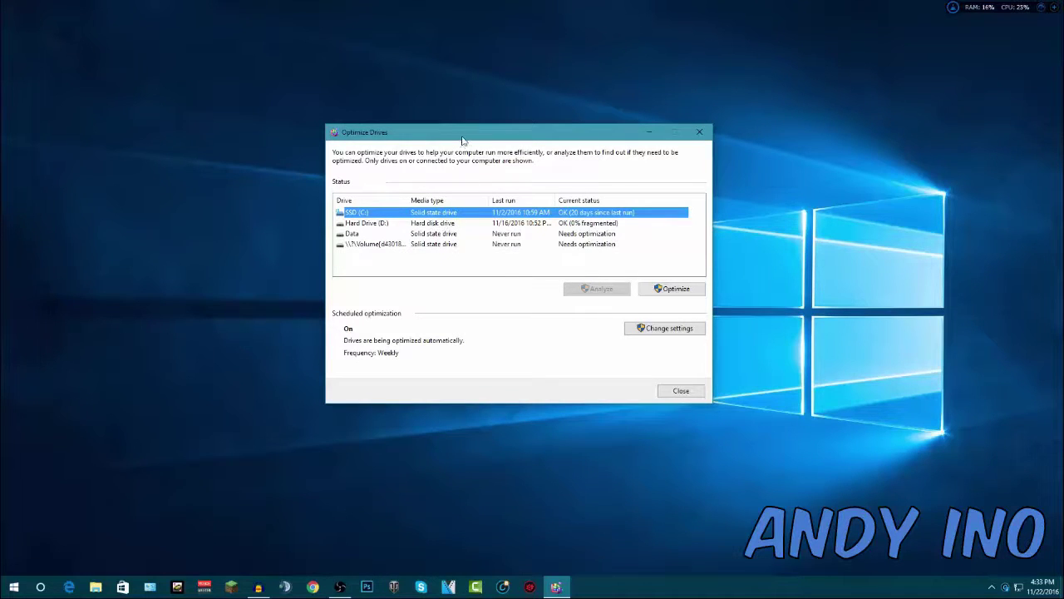
{"action": "left_click_drag", "start_coordinate": [463, 140], "coordinate": [467, 138]}
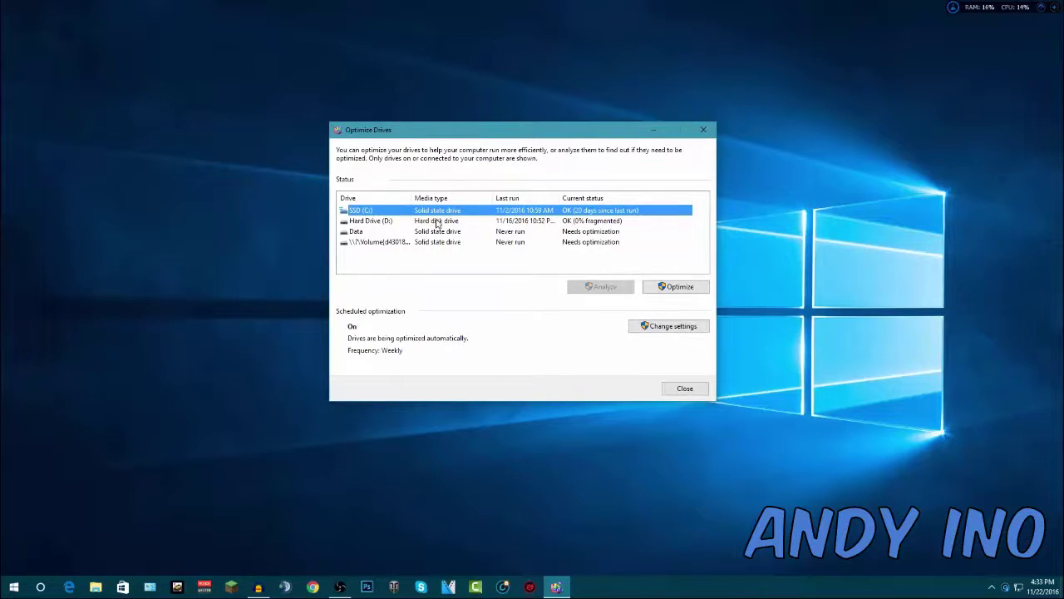
{"action": "left_click_drag", "start_coordinate": [468, 136], "coordinate": [495, 154]}
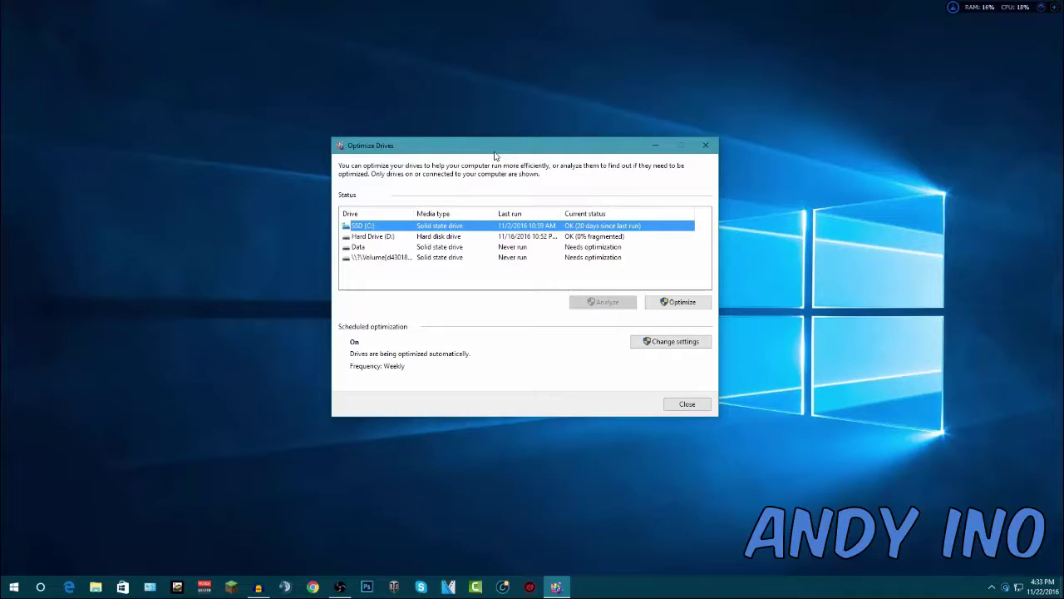
{"action": "left_click_drag", "start_coordinate": [493, 155], "coordinate": [496, 155]}
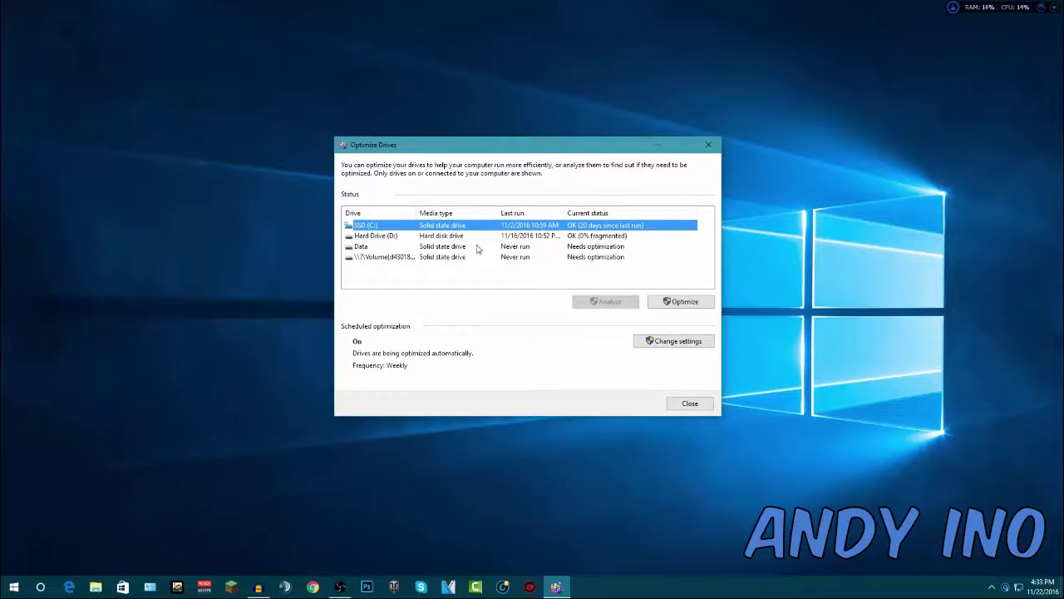
- Optimize Hard Drive (D:), the hard disk drive, and let the defragmentation run
{"action": "left_click", "coordinate": [375, 236]}
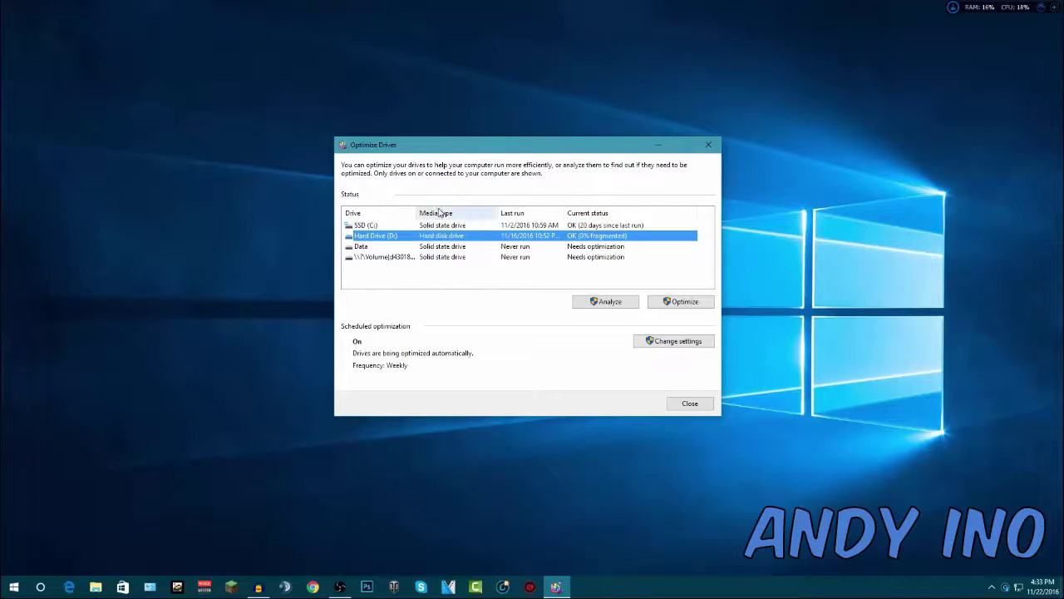
{"action": "left_click_drag", "start_coordinate": [453, 148], "coordinate": [457, 143]}
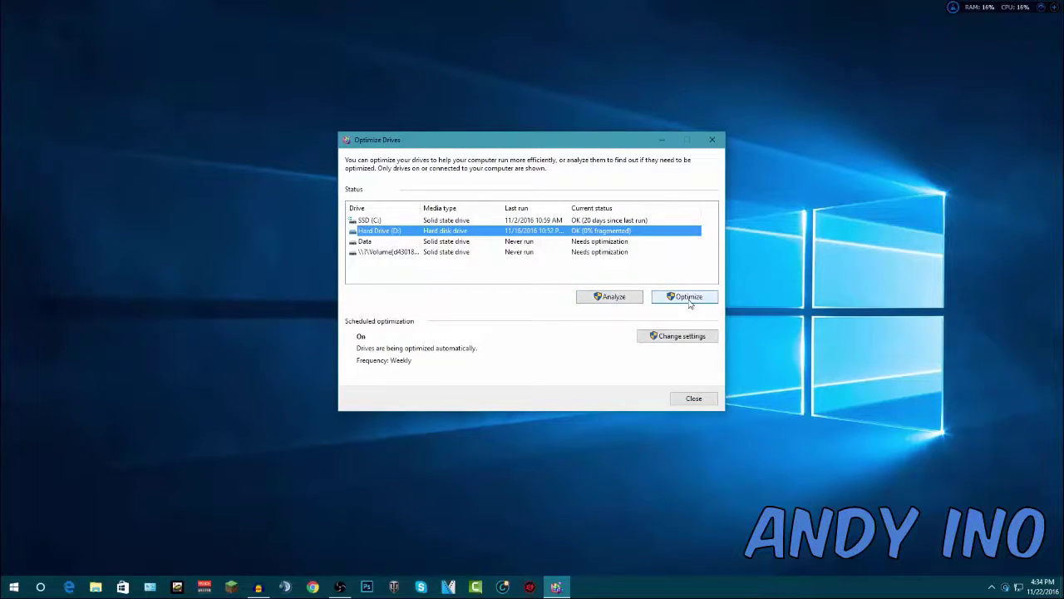
{"action": "left_click", "coordinate": [688, 297]}
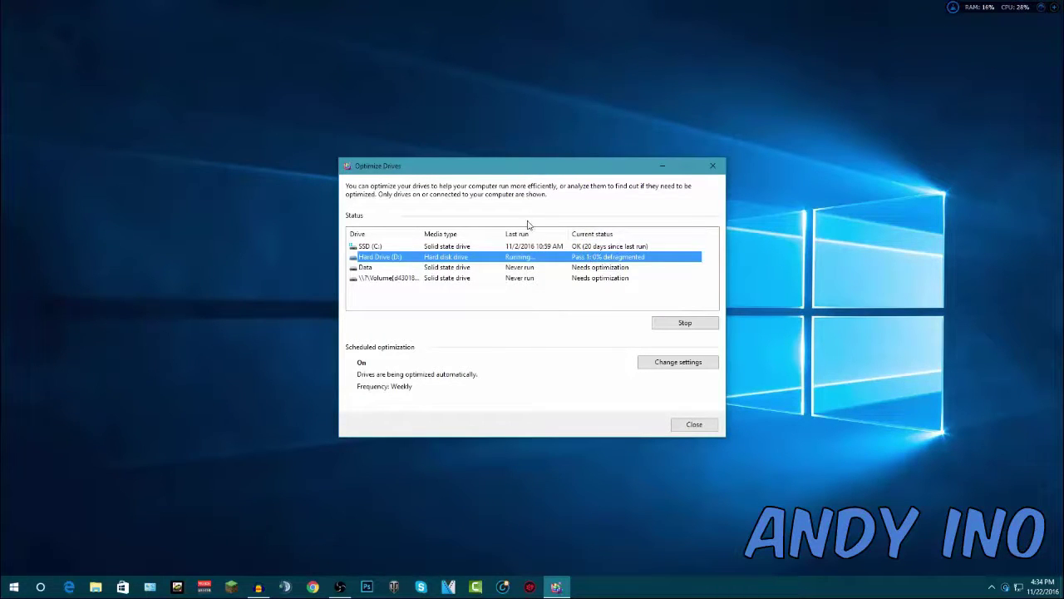
{"action": "left_click_drag", "start_coordinate": [564, 170], "coordinate": [542, 168]}
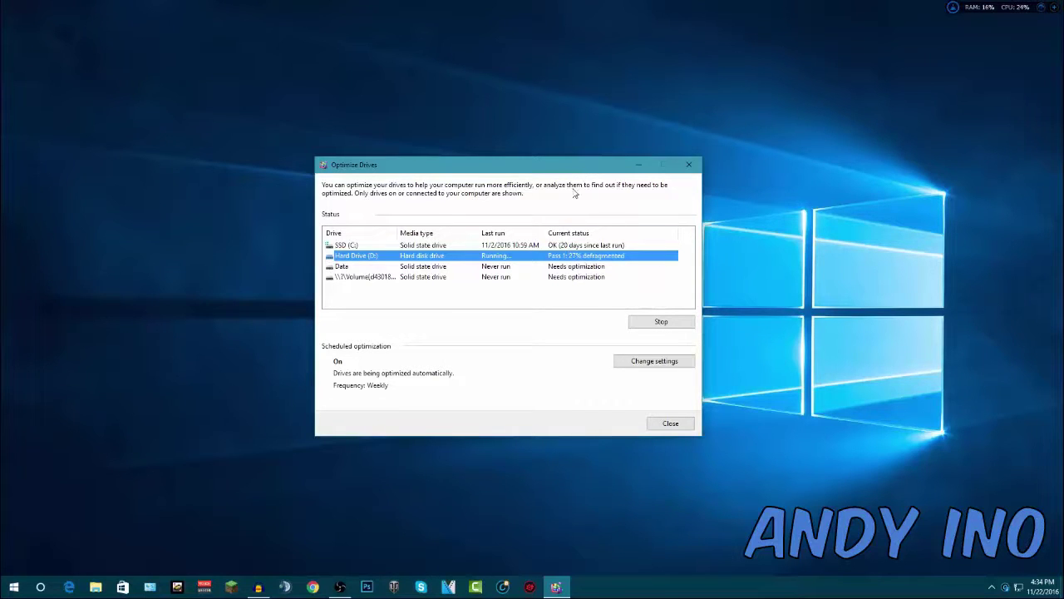
{"action": "left_click_drag", "start_coordinate": [581, 170], "coordinate": [562, 175]}
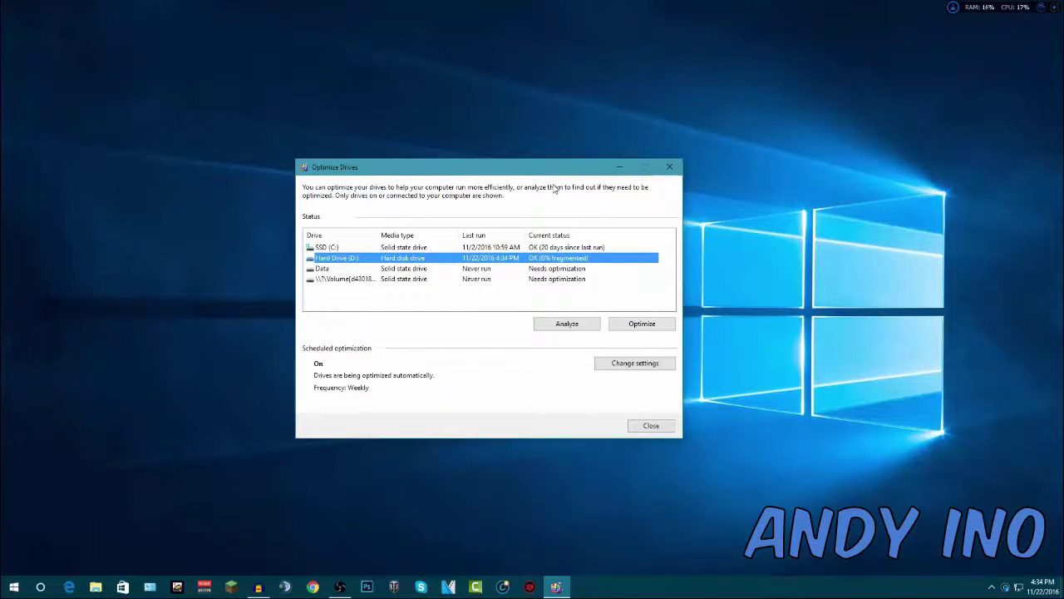
{"action": "left_click_drag", "start_coordinate": [557, 174], "coordinate": [540, 175]}
{"action": "left_click", "coordinate": [544, 269]}
{"action": "left_click", "coordinate": [553, 259]}
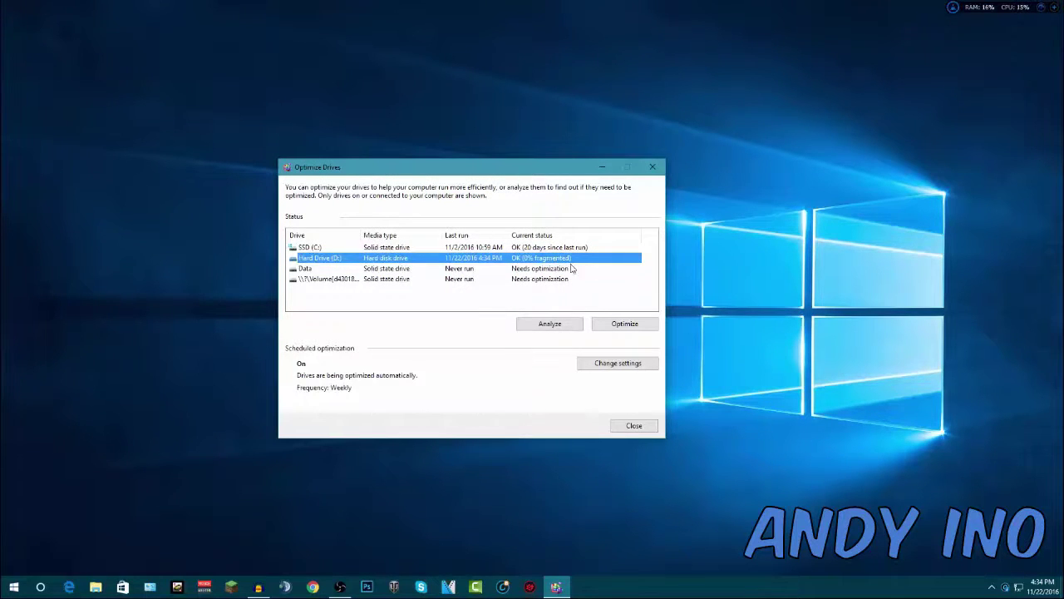
{"action": "left_click_drag", "start_coordinate": [472, 173], "coordinate": [481, 164]}
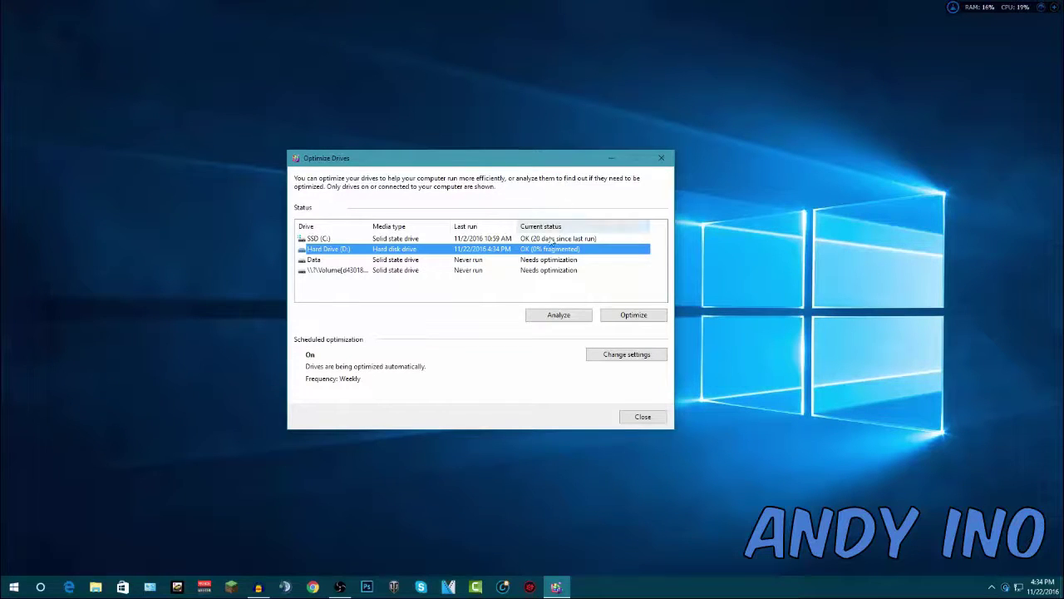
{"action": "left_click_drag", "start_coordinate": [541, 160], "coordinate": [503, 163]}
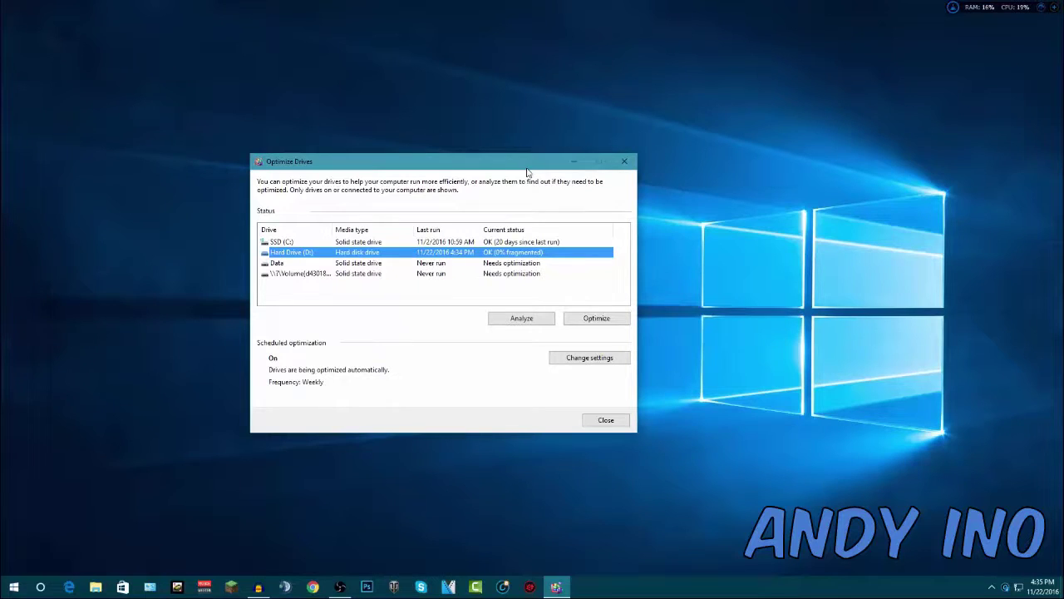
{"action": "left_click_drag", "start_coordinate": [504, 165], "coordinate": [521, 157]}
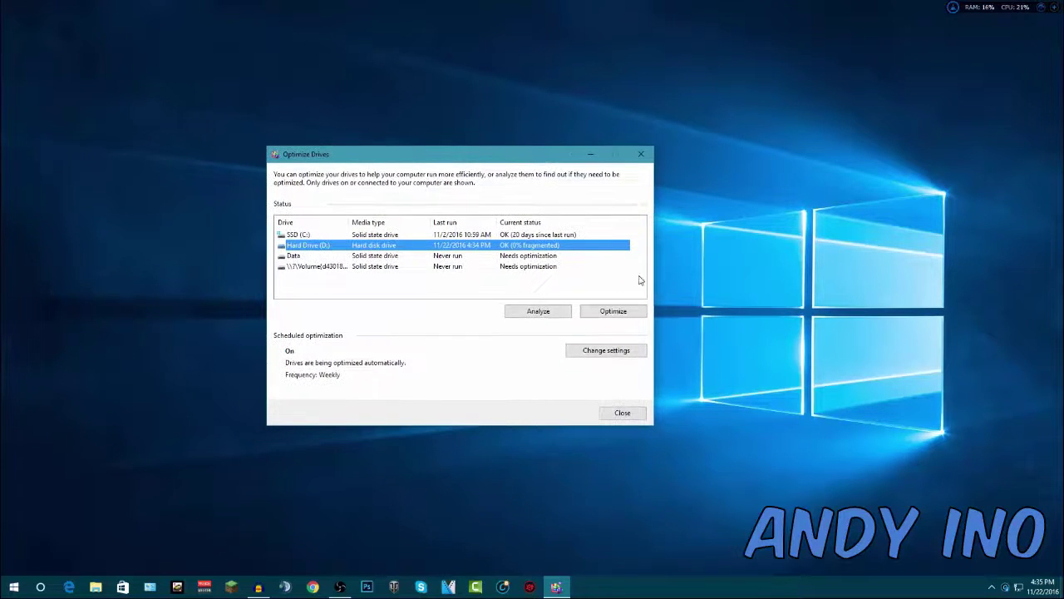
- Open the scheduled optimization settings and check the frequency choices available for the automatic drive optimization
{"action": "left_click", "coordinate": [585, 352]}
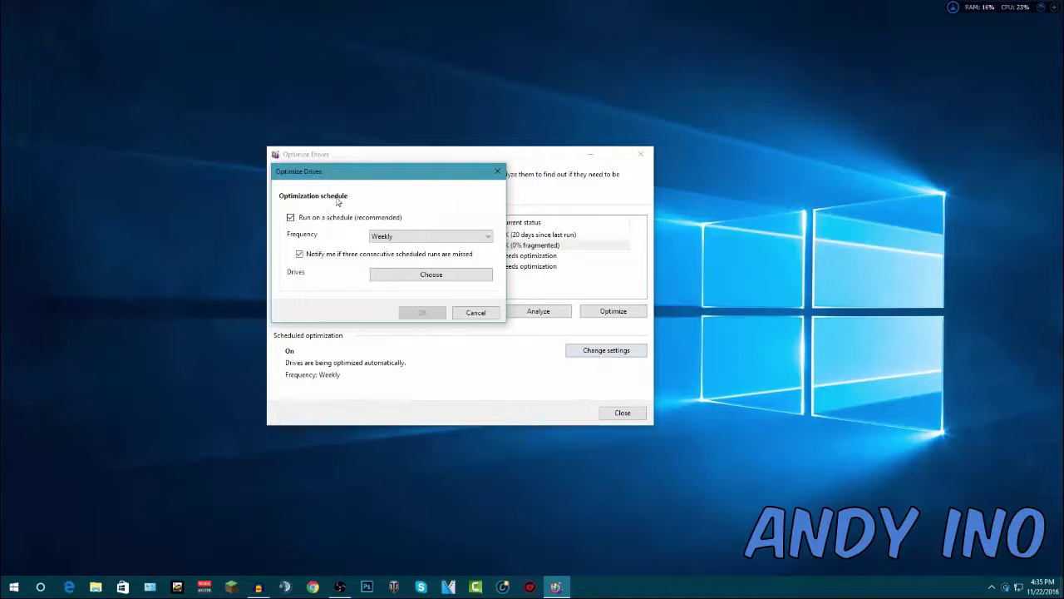
{"action": "left_click", "coordinate": [376, 236]}
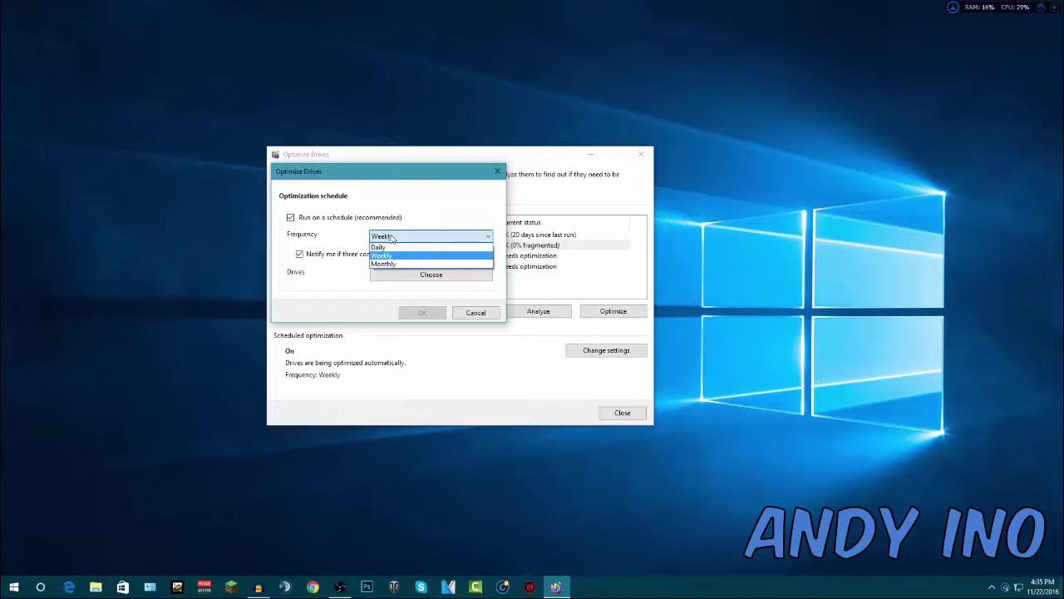
{"action": "left_click", "coordinate": [393, 238]}
{"action": "left_click", "coordinate": [391, 239]}
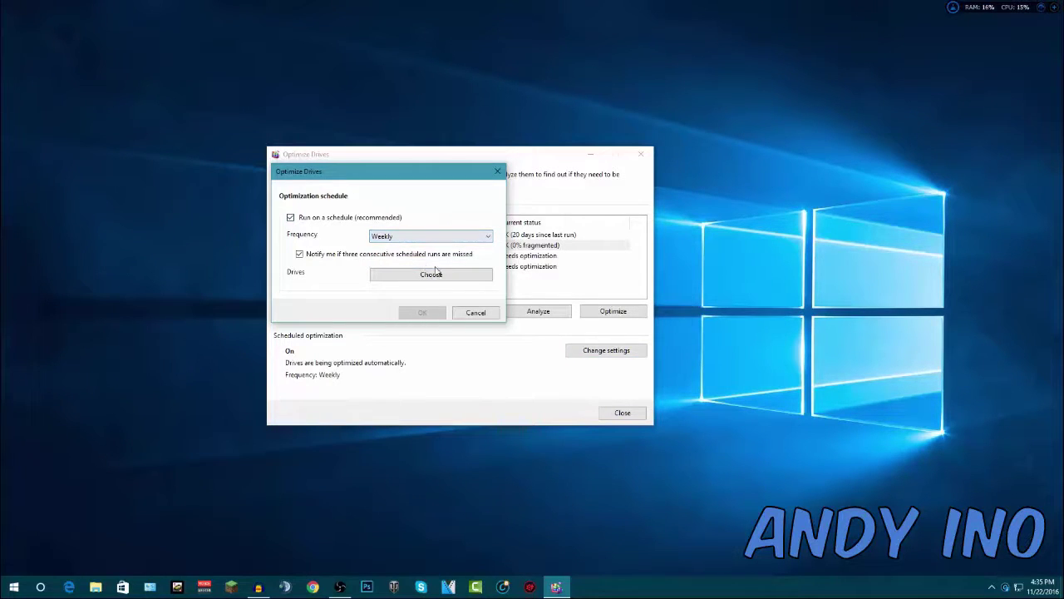
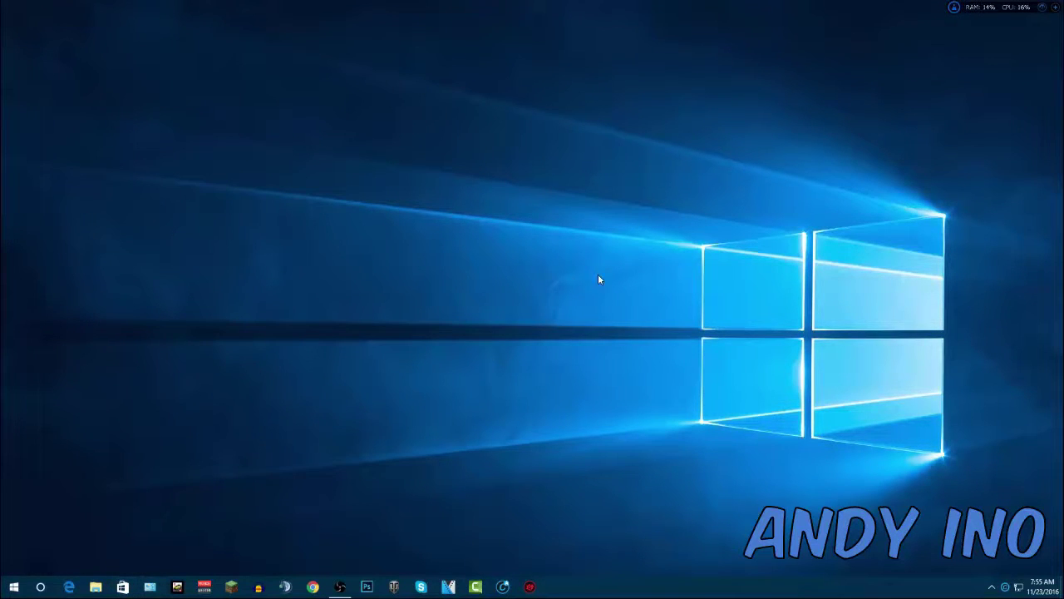
- Search Windows for "control", open Control Panel, and switch its view to Category and back to Large icons
{"action": "left_click", "coordinate": [13, 587]}
{"action": "type", "text": "control"}
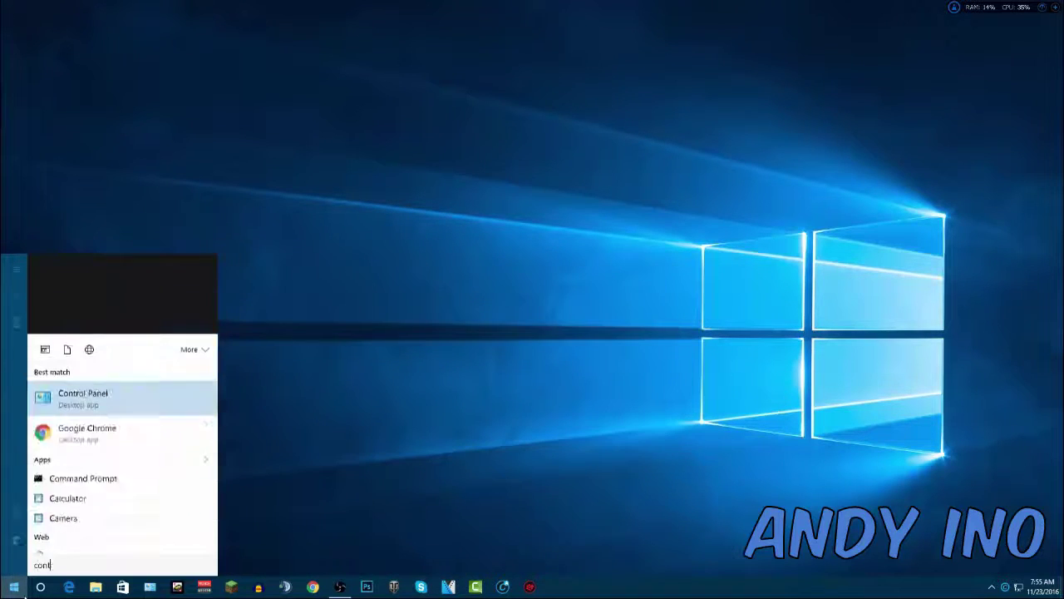
{"action": "left_click", "coordinate": [71, 314]}
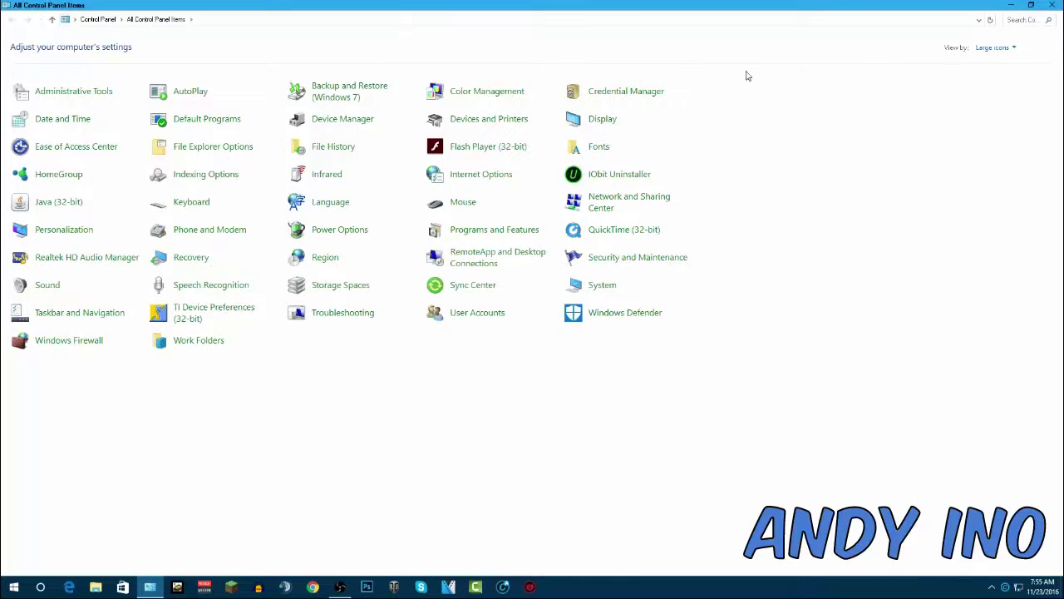
{"action": "left_click", "coordinate": [992, 50]}
{"action": "left_click", "coordinate": [989, 63]}
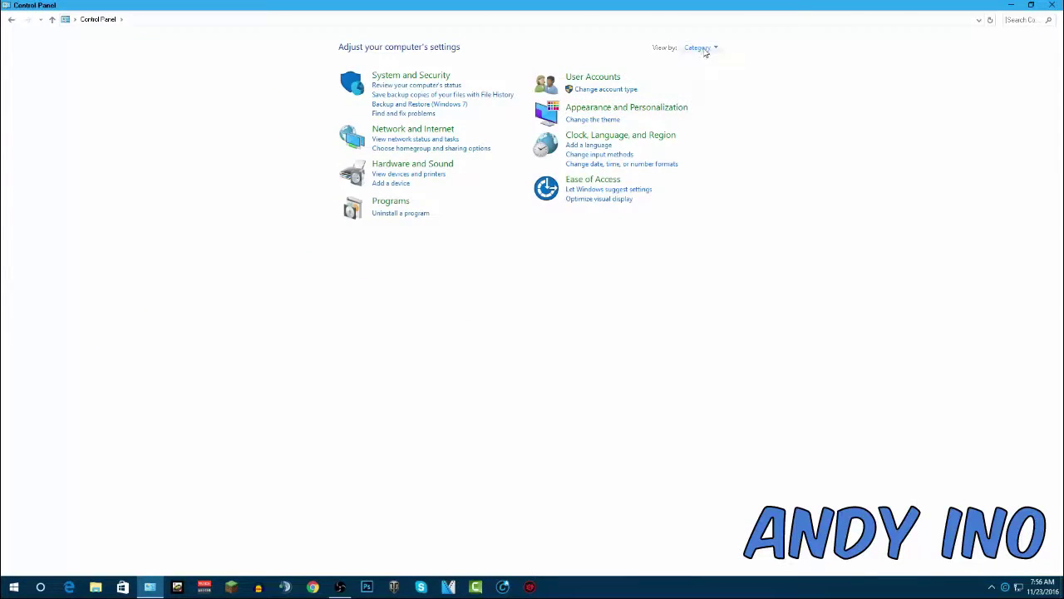
{"action": "left_click", "coordinate": [697, 47]}
{"action": "left_click", "coordinate": [707, 78]}
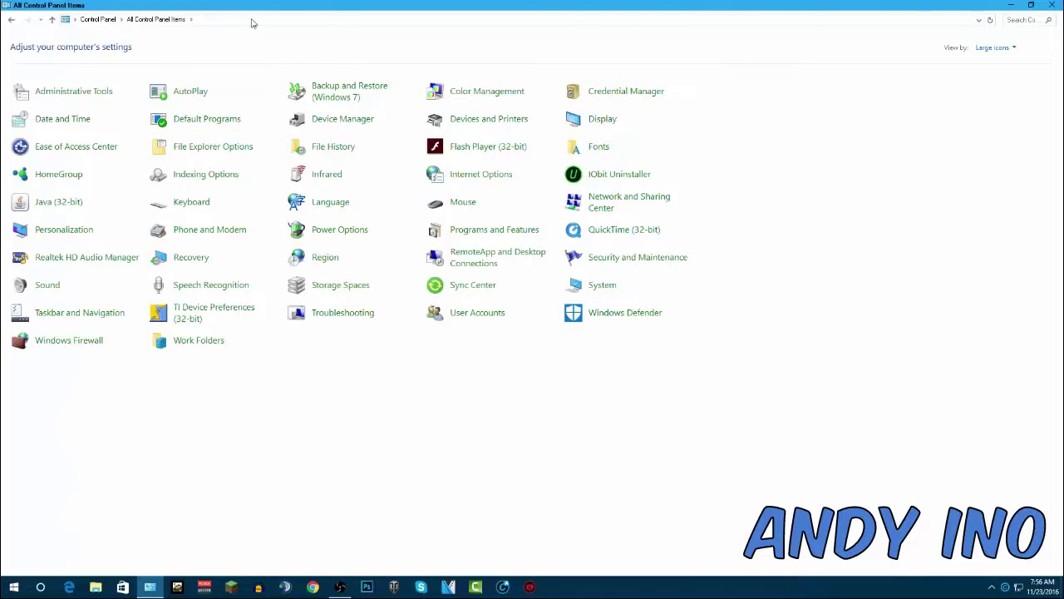
- Review the preferred and additional power plans in Power Options, and close the window
{"action": "left_click", "coordinate": [332, 234]}
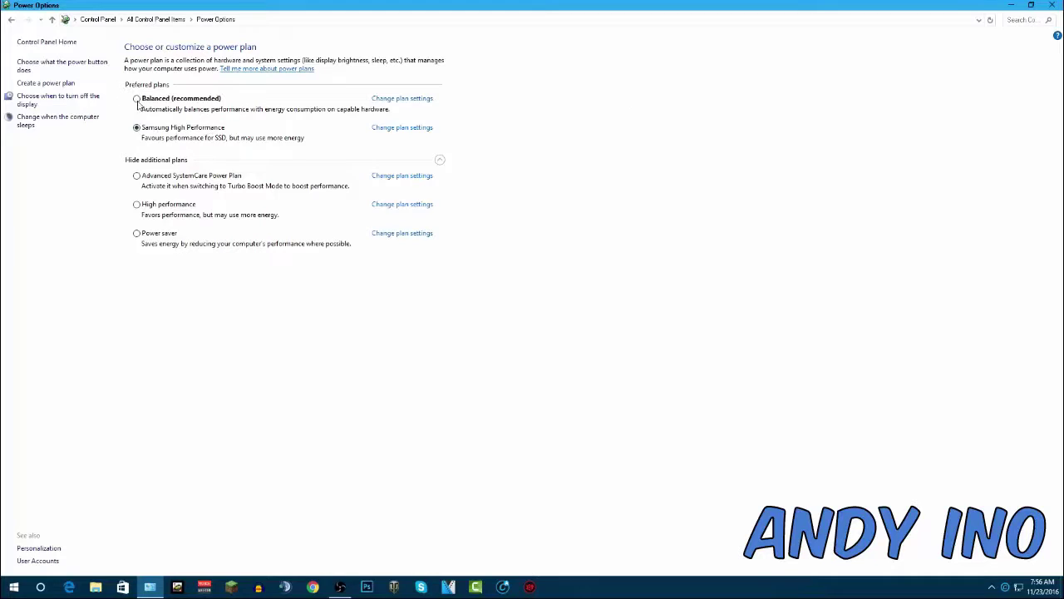
{"action": "left_click", "coordinate": [187, 97]}
{"action": "left_click", "coordinate": [441, 159]}
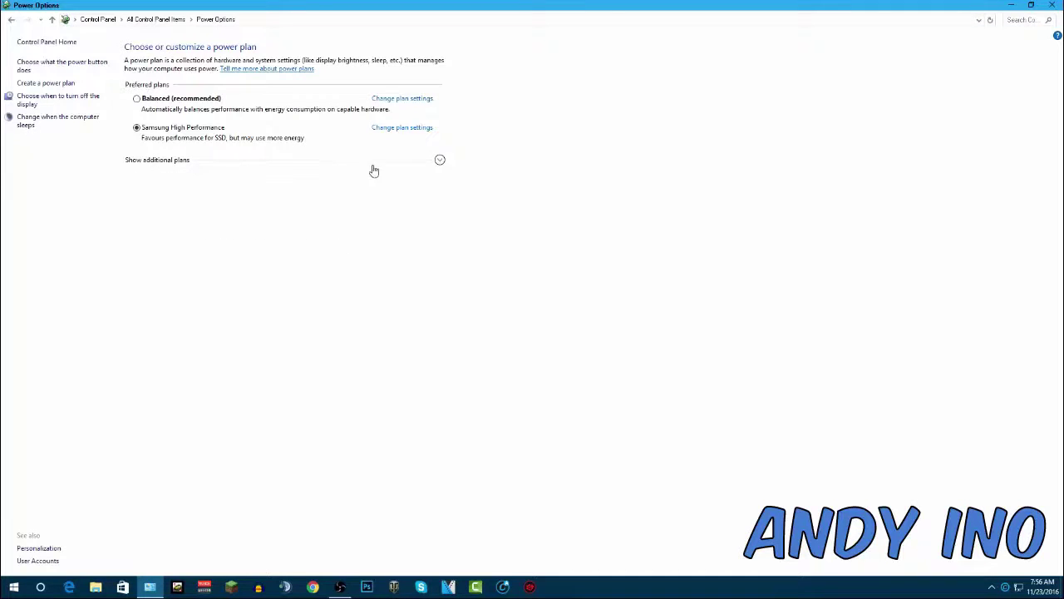
{"action": "left_click", "coordinate": [440, 161]}
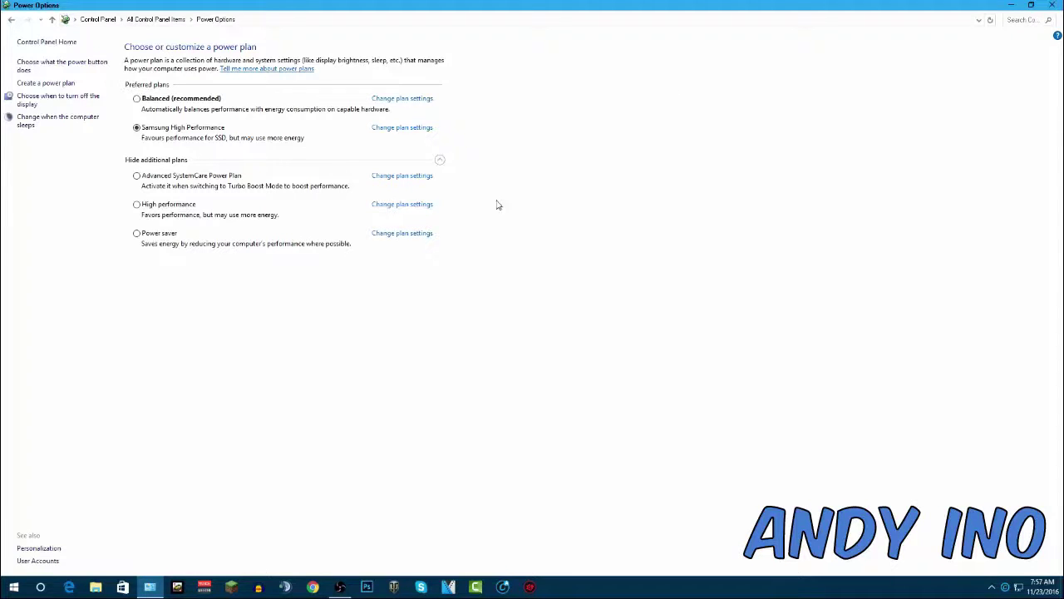
{"action": "left_click", "coordinate": [1054, 5]}
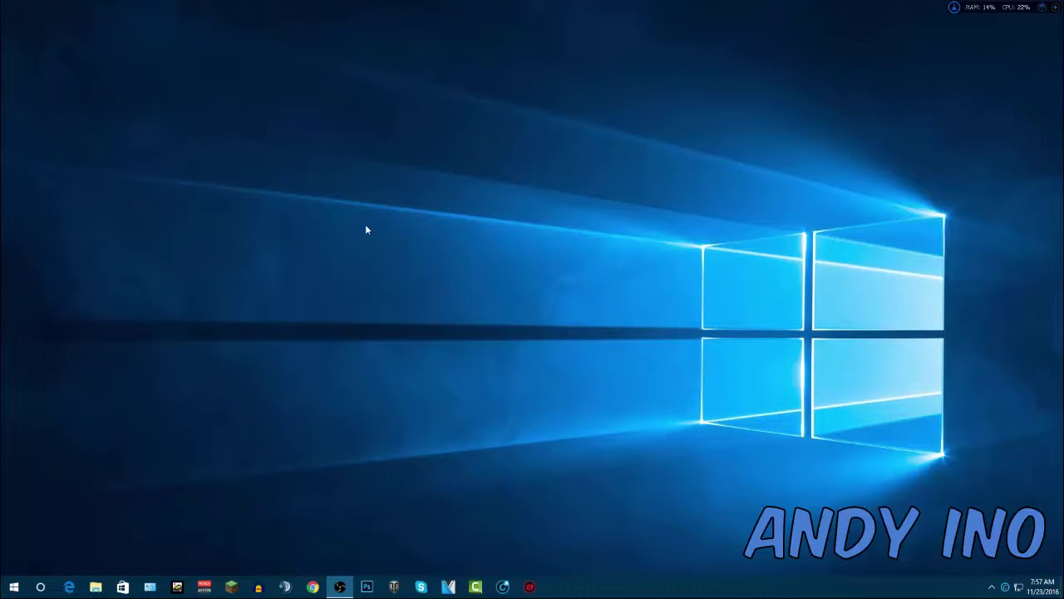
- Open AMD Radeon Settings and examine the GPU clock, power limit, memory clock and fan speed in Global OverDrive
{"action": "right_click", "coordinate": [371, 191]}
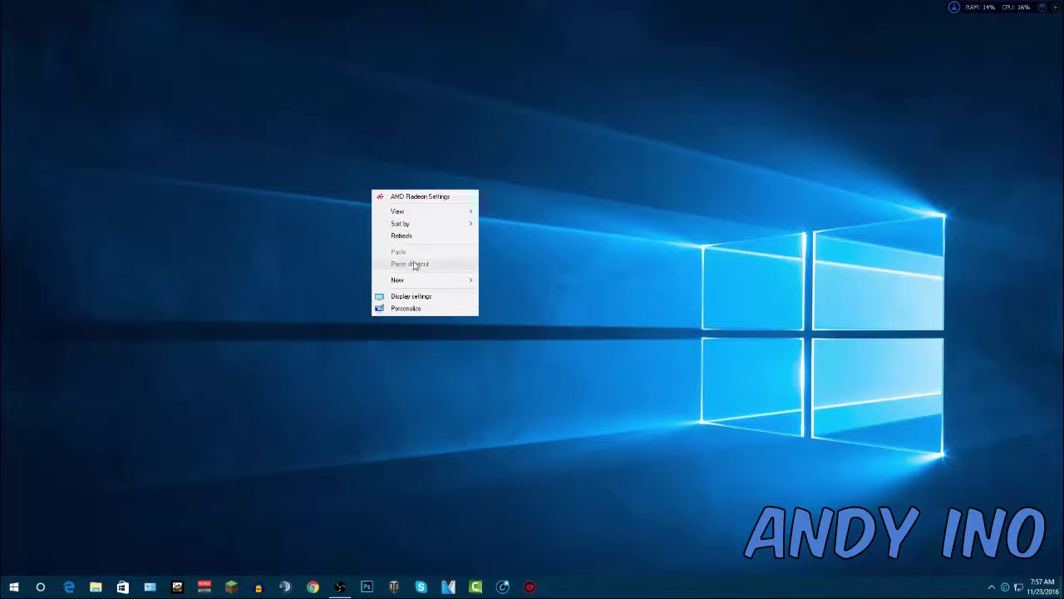
{"action": "left_click", "coordinate": [413, 199]}
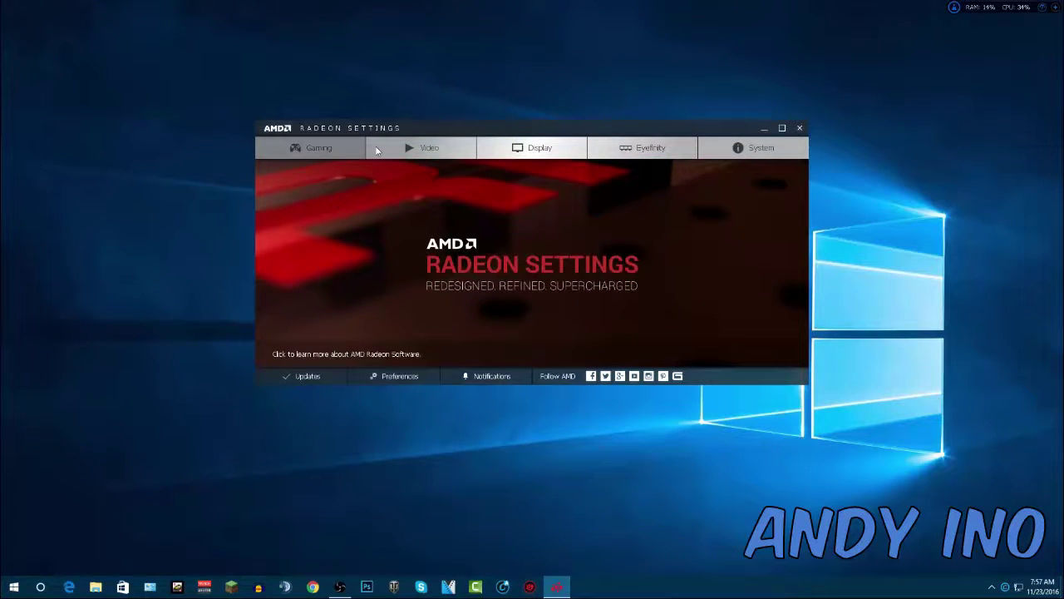
{"action": "left_click", "coordinate": [359, 148]}
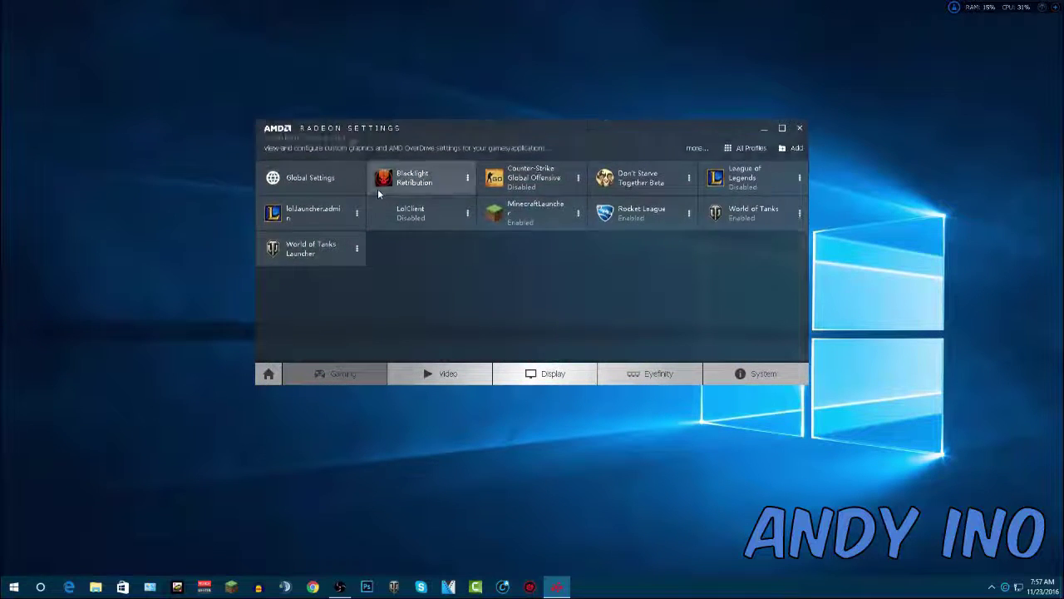
{"action": "left_click", "coordinate": [316, 178]}
{"action": "left_click", "coordinate": [615, 177]}
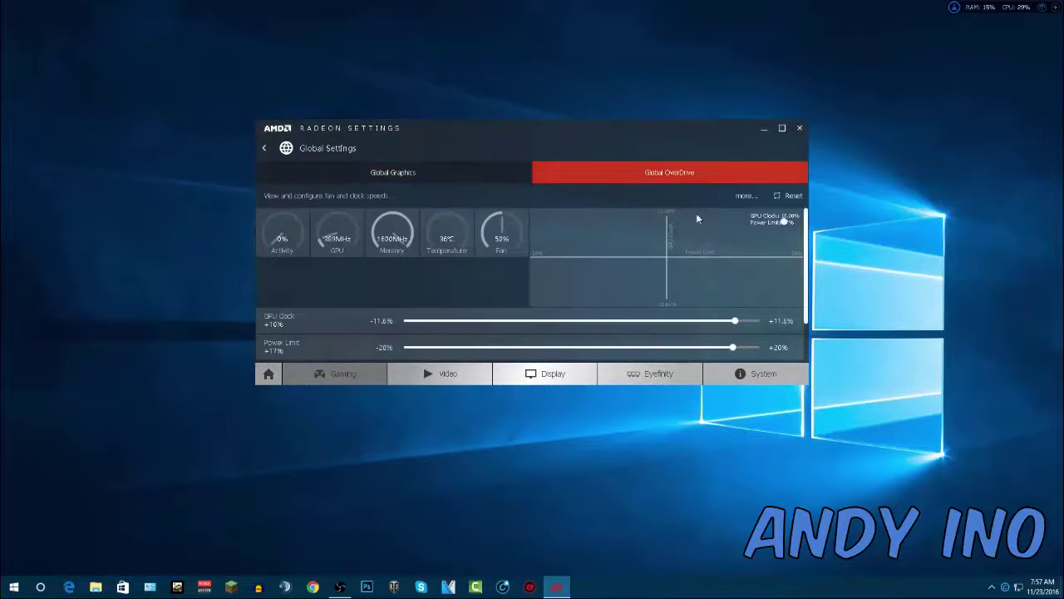
{"action": "scroll", "coordinate": [478, 285], "scroll_direction": "down", "scroll_amount": 1}
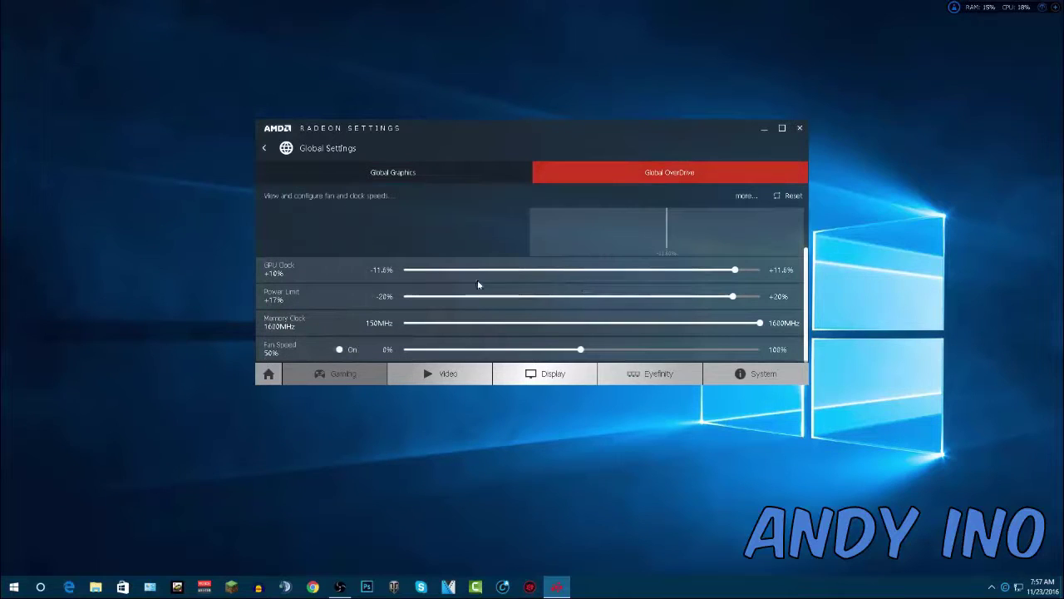
{"action": "scroll", "coordinate": [499, 308], "scroll_direction": "up", "scroll_amount": 1}
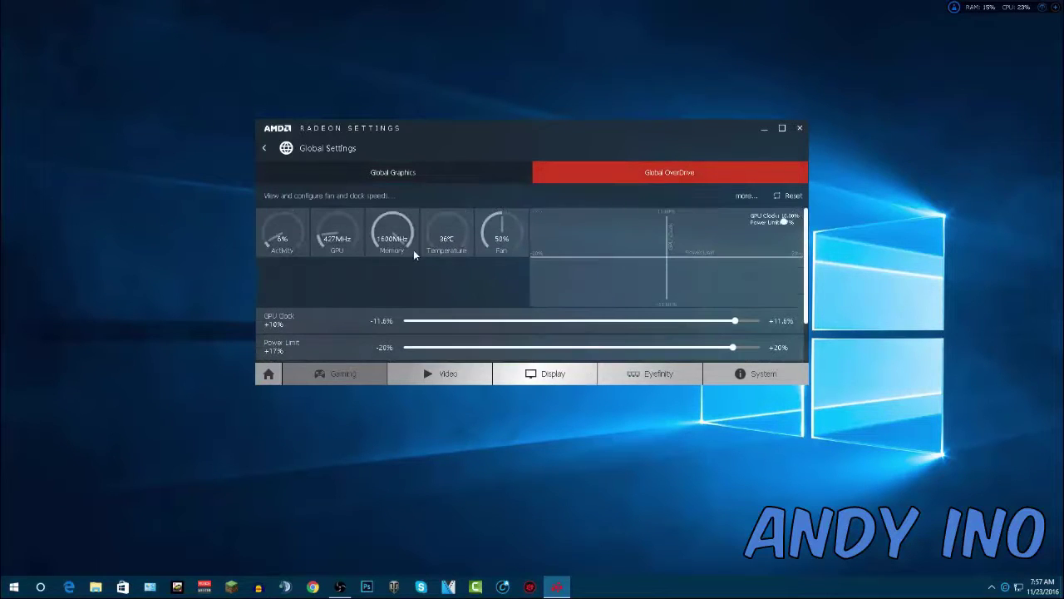
- Review the Global Graphics settings and close AMD Radeon Settings
{"action": "left_click", "coordinate": [421, 172]}
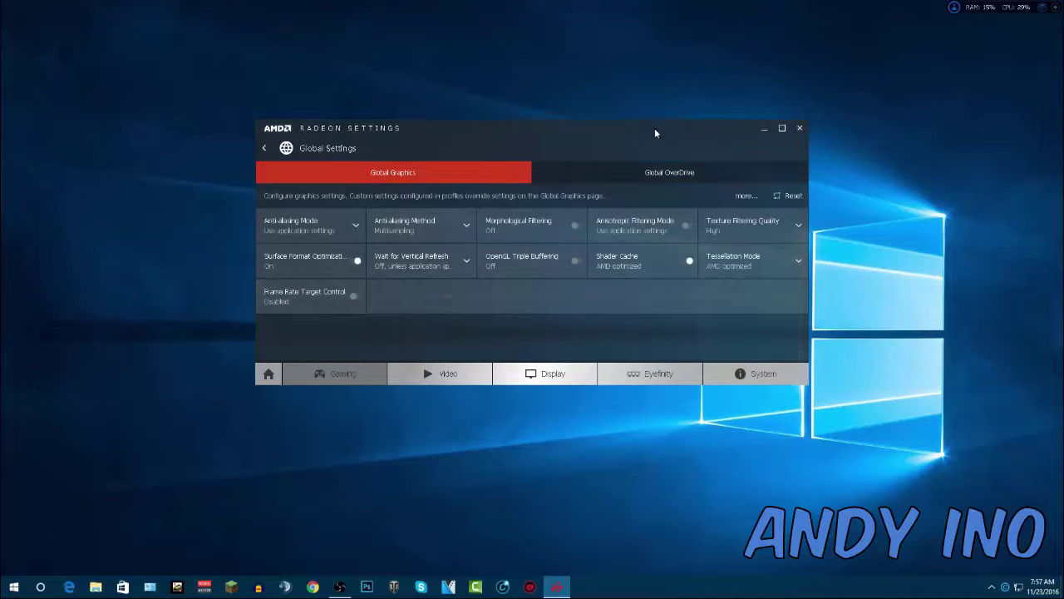
{"action": "left_click_drag", "start_coordinate": [651, 119], "coordinate": [663, 105]}
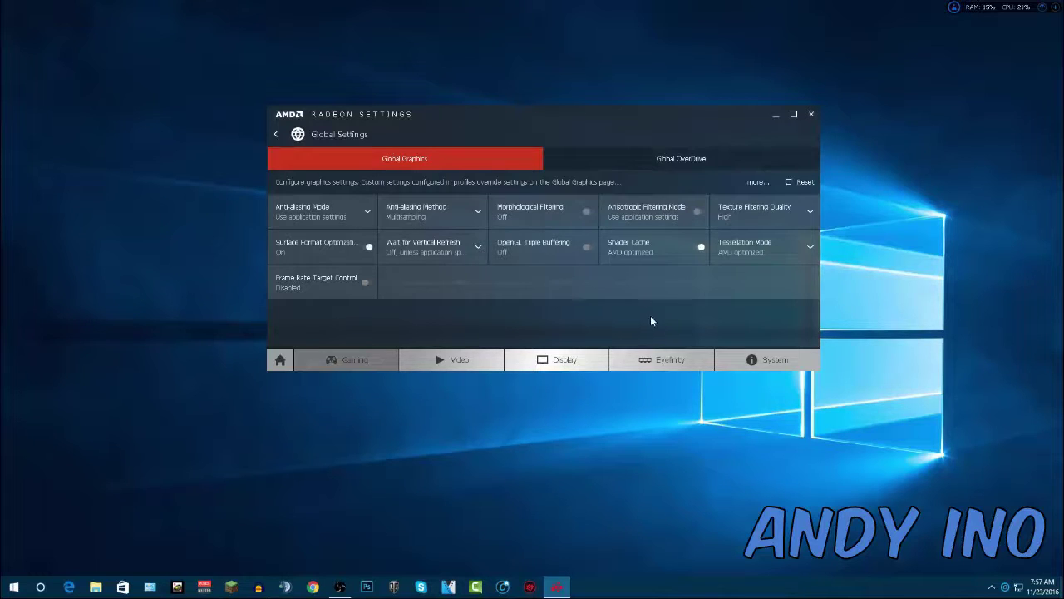
{"action": "left_click", "coordinate": [811, 116]}
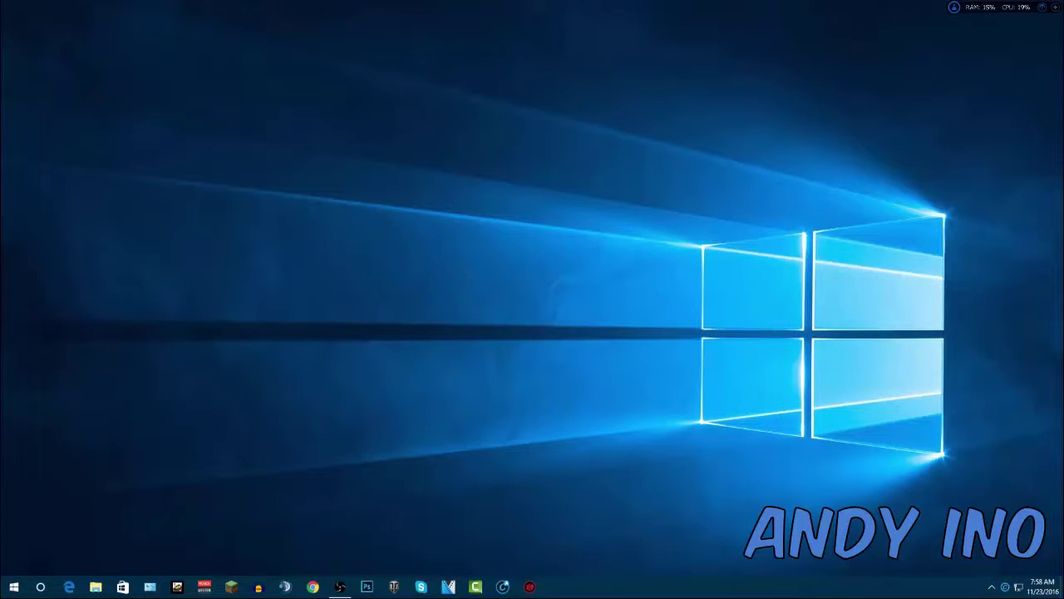
- Open Task Manager and review which startup programs are enabled or disabled and their startup impact
{"action": "right_click", "coordinate": [1035, 586]}
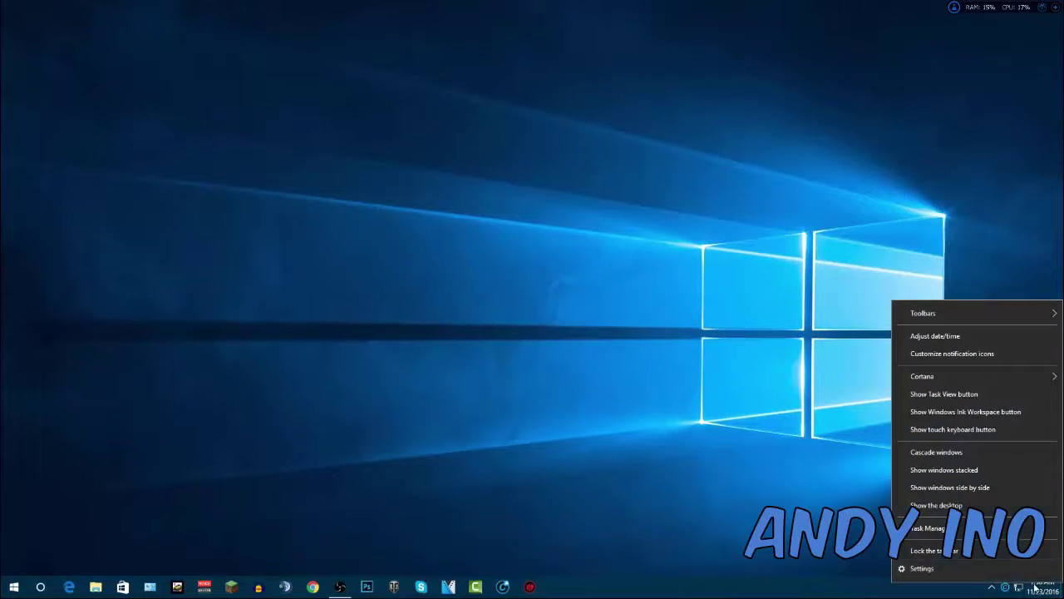
{"action": "left_click", "coordinate": [926, 528]}
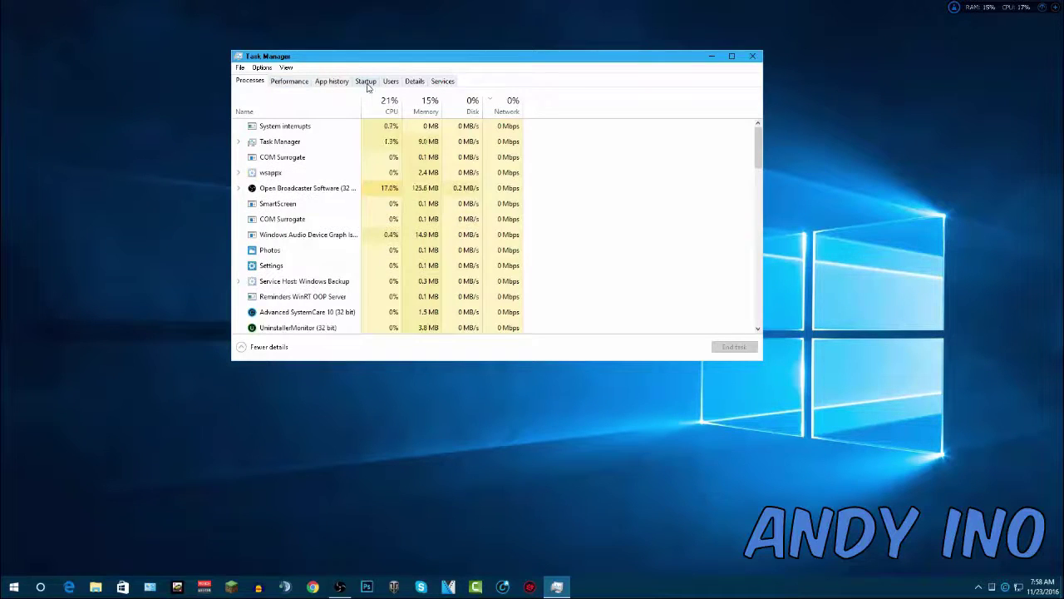
{"action": "left_click", "coordinate": [366, 82]}
{"action": "left_click_drag", "start_coordinate": [396, 54], "coordinate": [398, 49]}
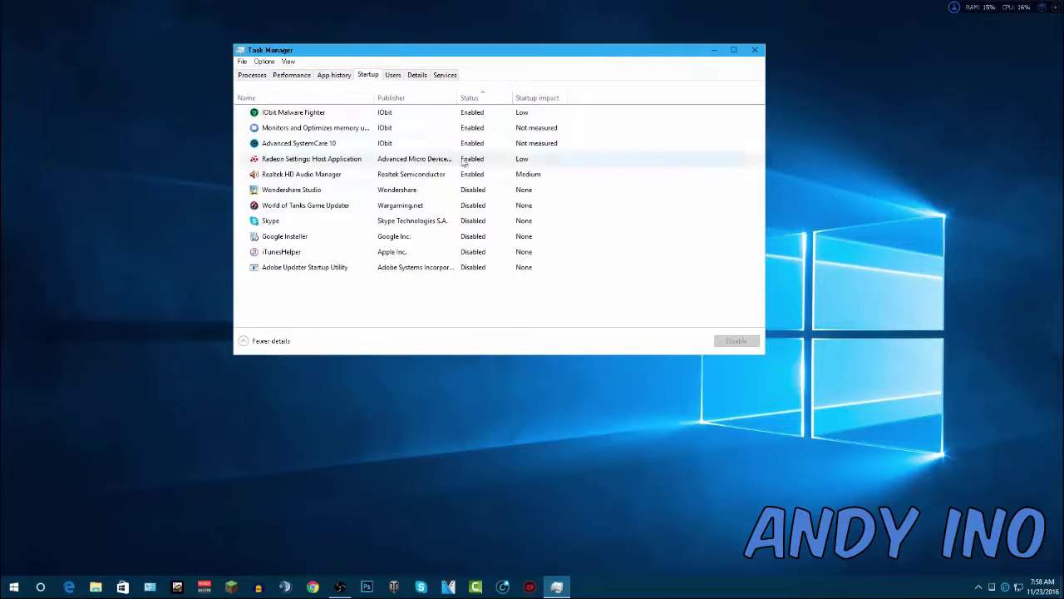
{"action": "left_click_drag", "start_coordinate": [487, 55], "coordinate": [480, 53]}
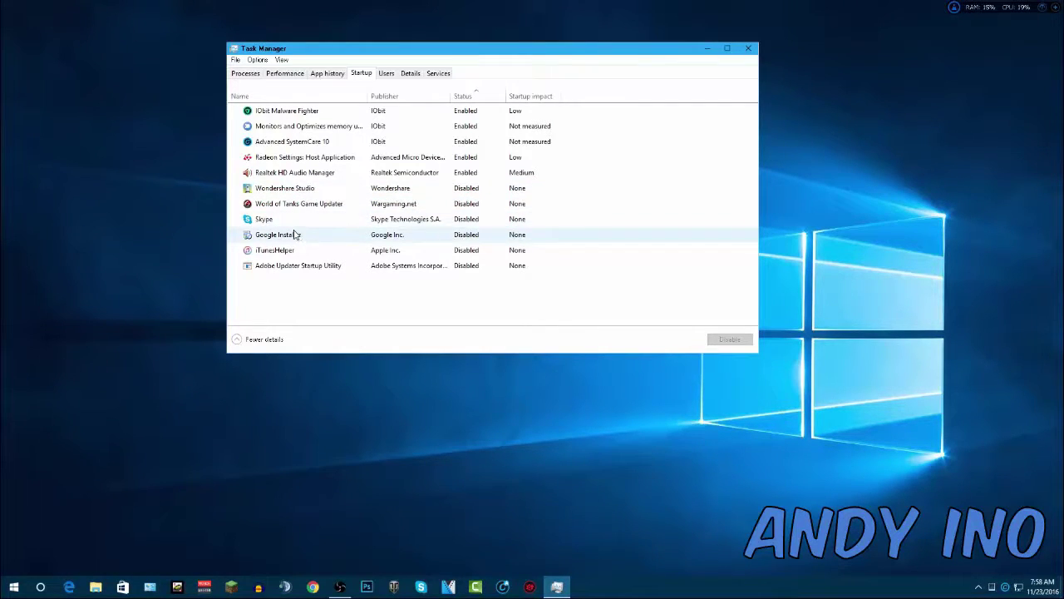
{"action": "left_click_drag", "start_coordinate": [489, 58], "coordinate": [470, 59]}
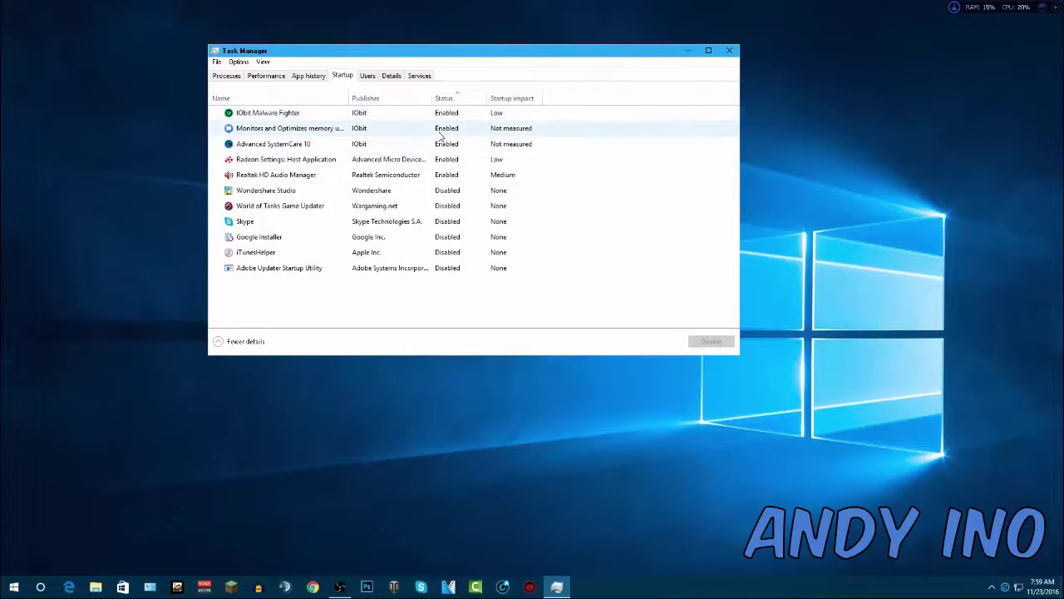
{"action": "left_click_drag", "start_coordinate": [460, 59], "coordinate": [445, 64]}
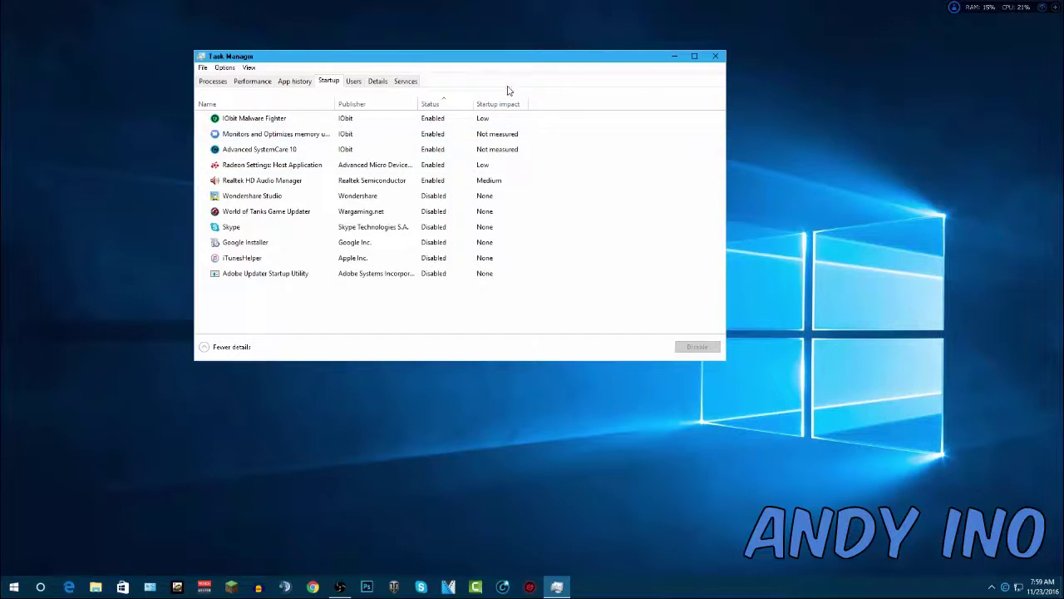
{"action": "left_click_drag", "start_coordinate": [539, 64], "coordinate": [550, 63]}
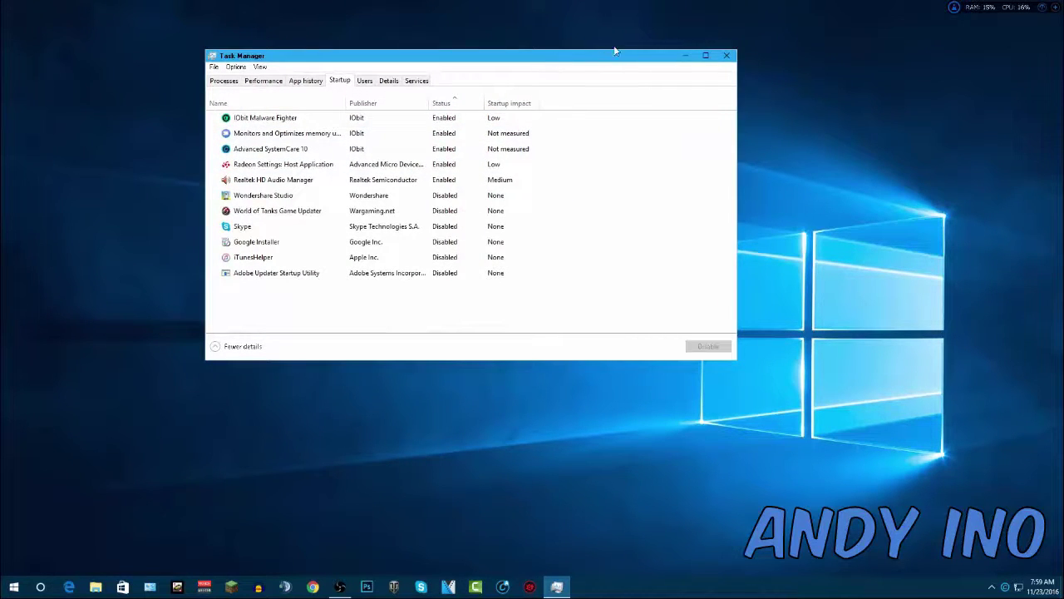
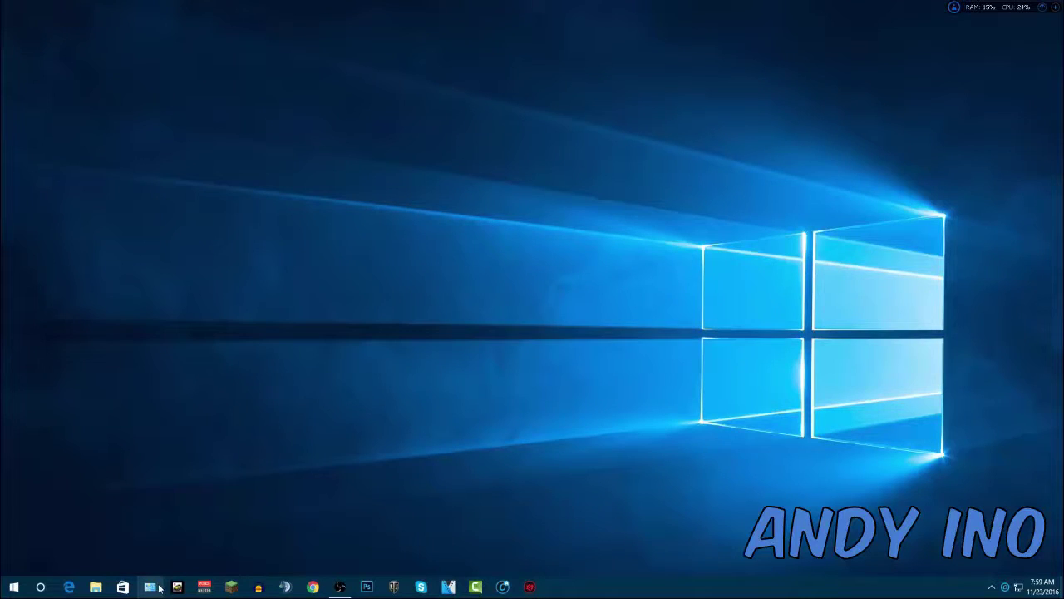
- Open the System page in Control Panel and bring up its advanced system settings
{"action": "left_click", "coordinate": [150, 591]}
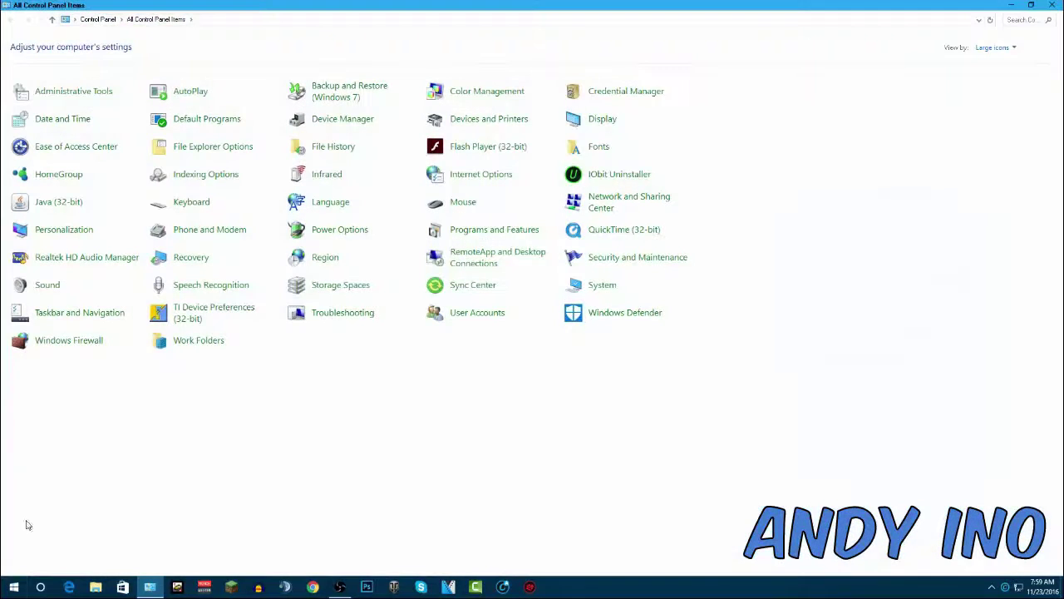
{"action": "left_click", "coordinate": [23, 593]}
{"action": "left_click", "coordinate": [793, 363]}
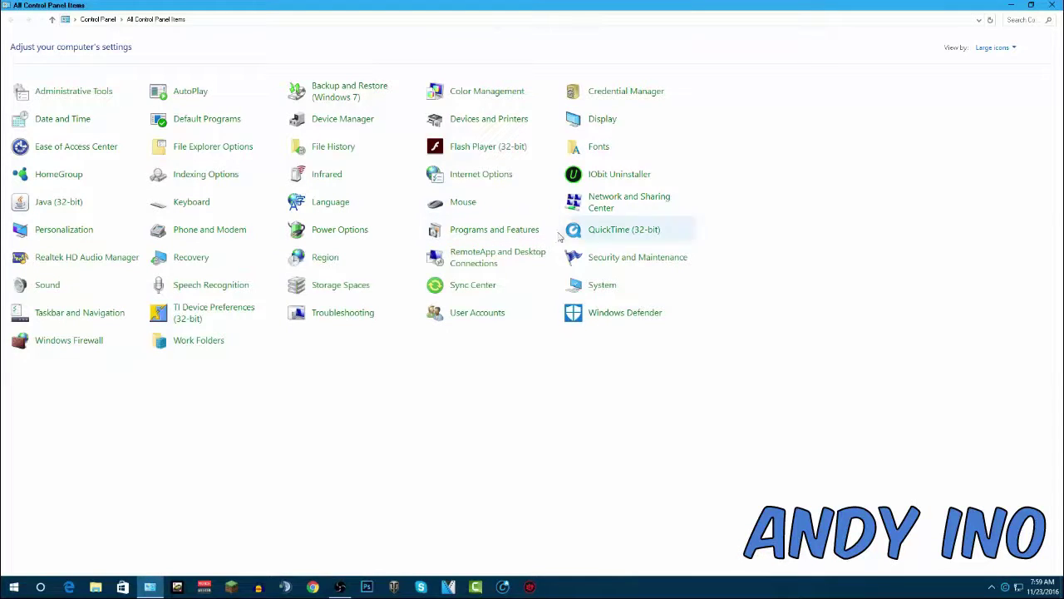
{"action": "left_click", "coordinate": [618, 302]}
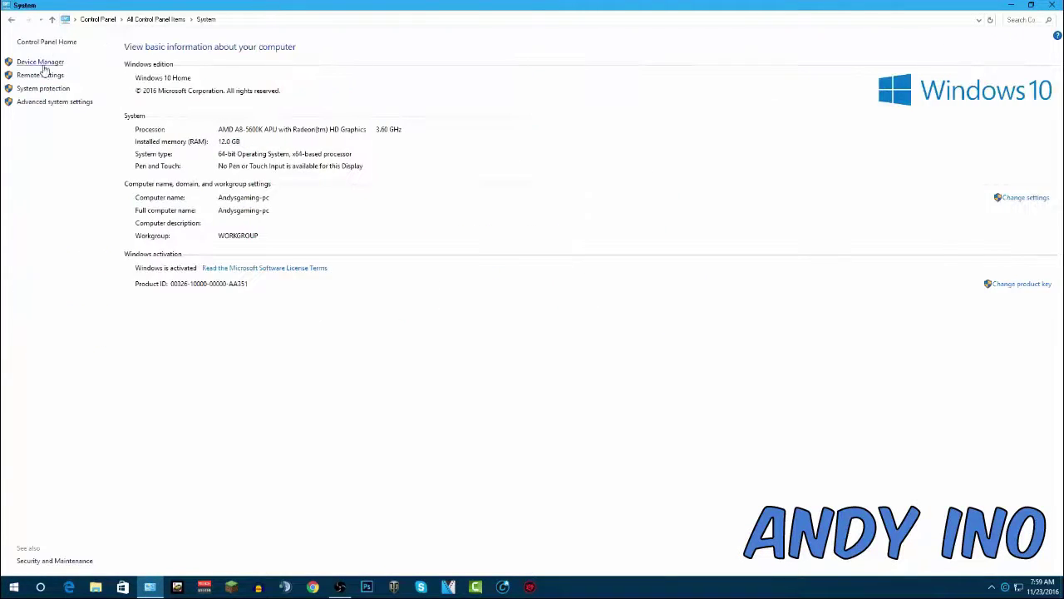
{"action": "left_click", "coordinate": [45, 103]}
{"action": "left_click_drag", "start_coordinate": [136, 58], "coordinate": [454, 119]}
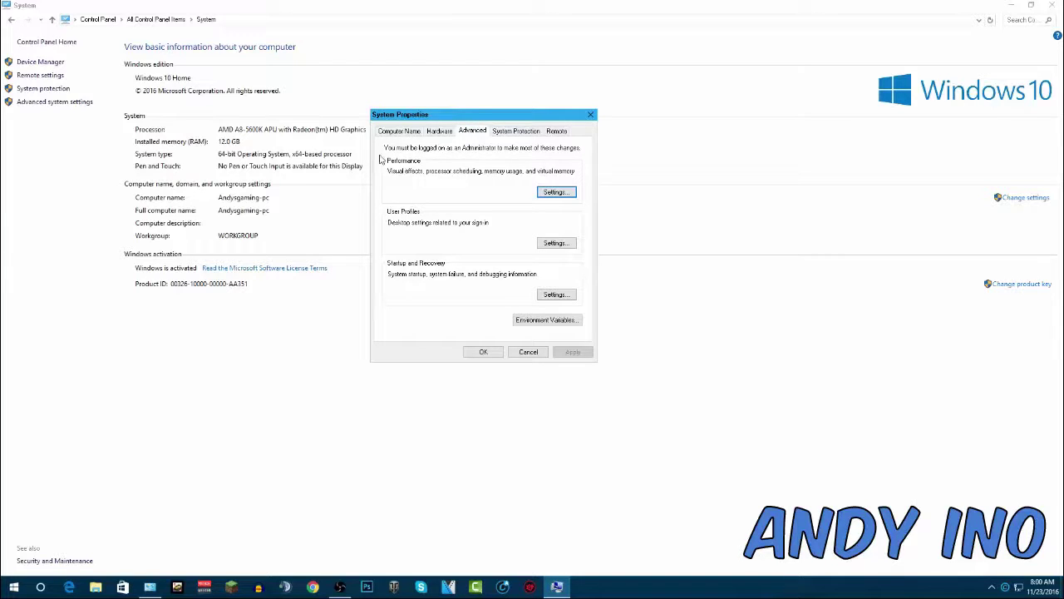
- Open the Performance settings from System Properties and view the visual effects options
{"action": "left_click", "coordinate": [549, 196]}
{"action": "left_click_drag", "start_coordinate": [504, 158], "coordinate": [489, 122]}
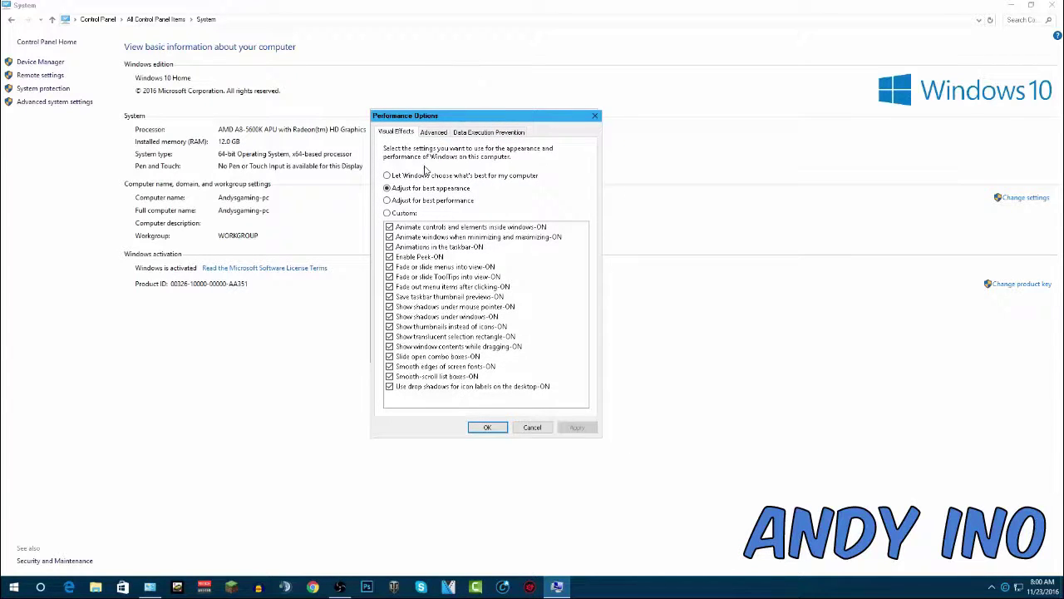
{"action": "left_click", "coordinate": [13, 587]}
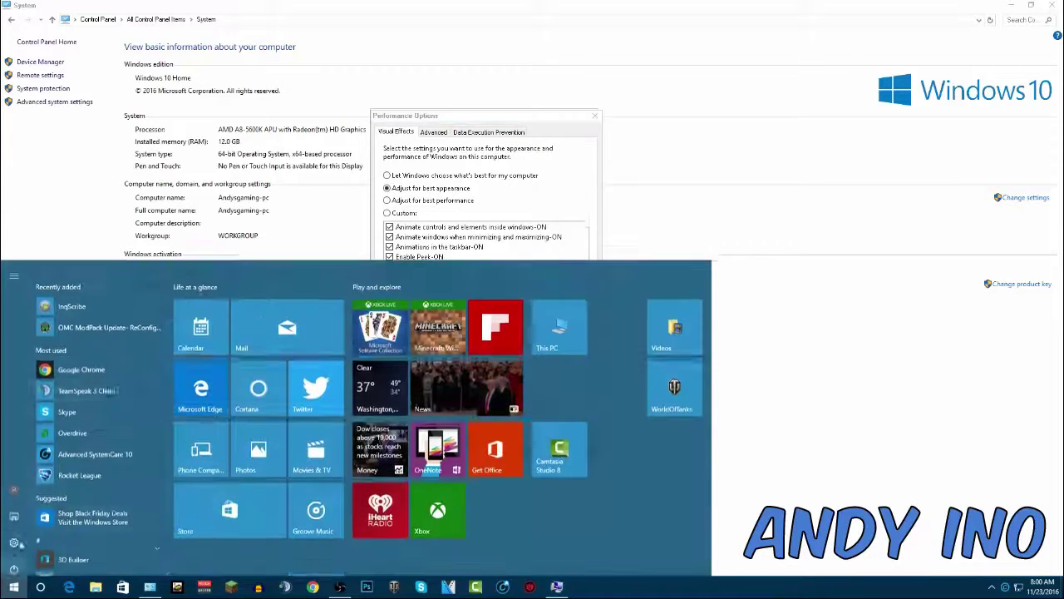
{"action": "left_click", "coordinate": [897, 409]}
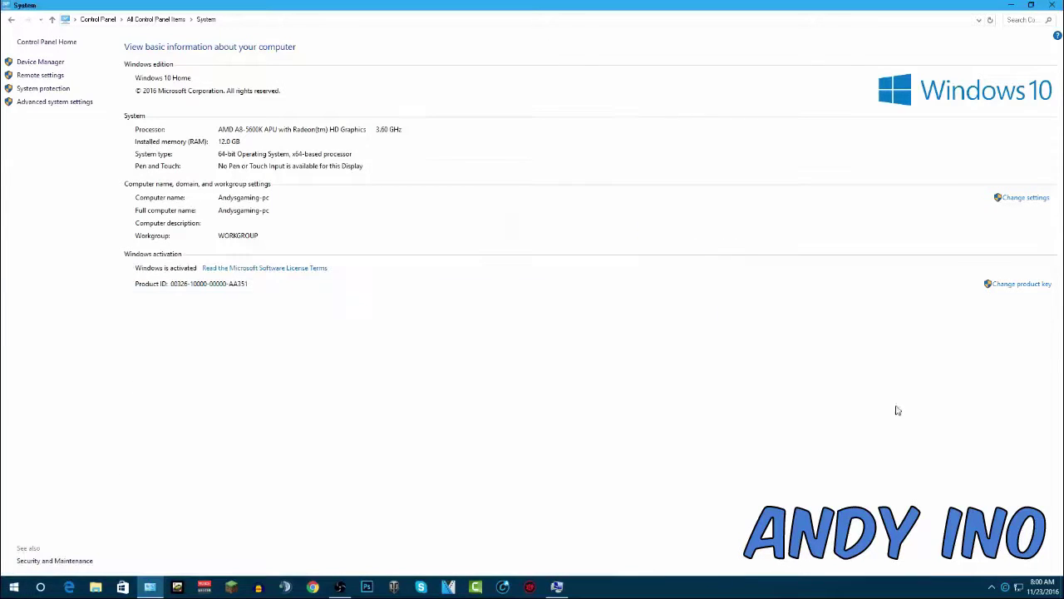
{"action": "left_click", "coordinate": [1010, 5]}
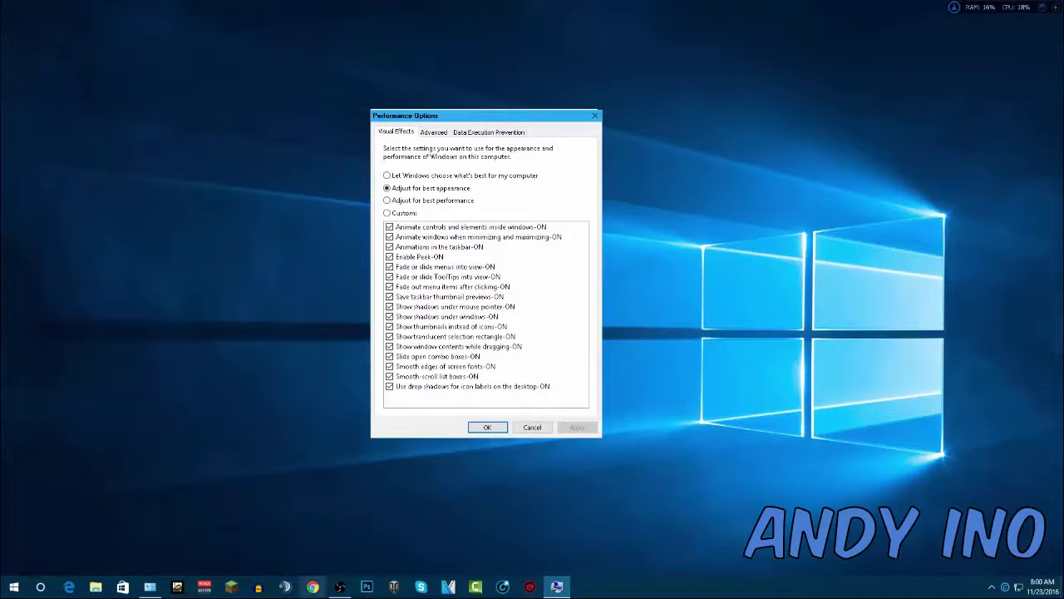
{"action": "left_click", "coordinate": [150, 587]}
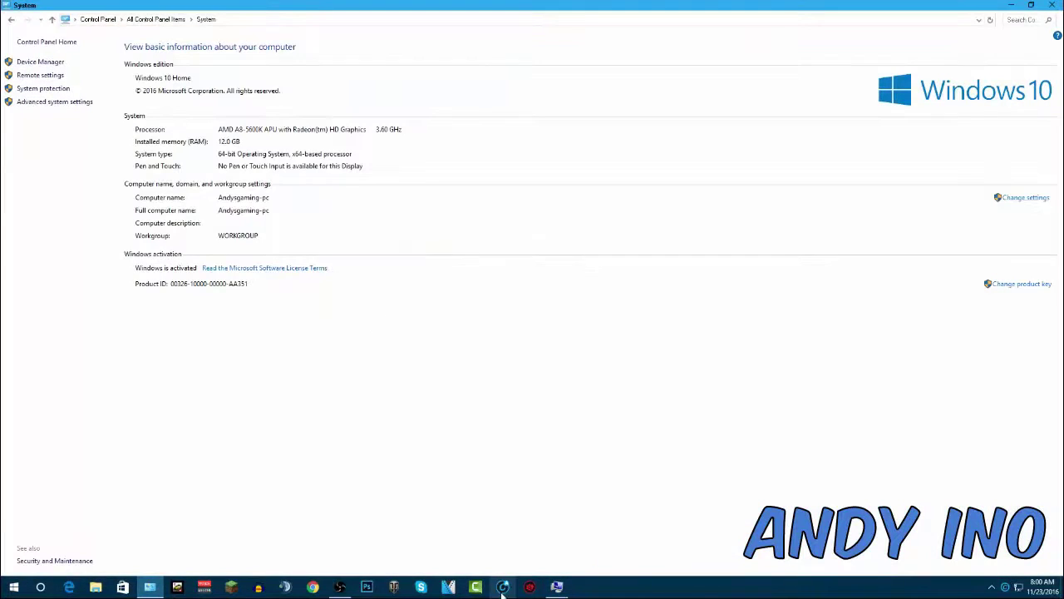
{"action": "left_click", "coordinate": [557, 587]}
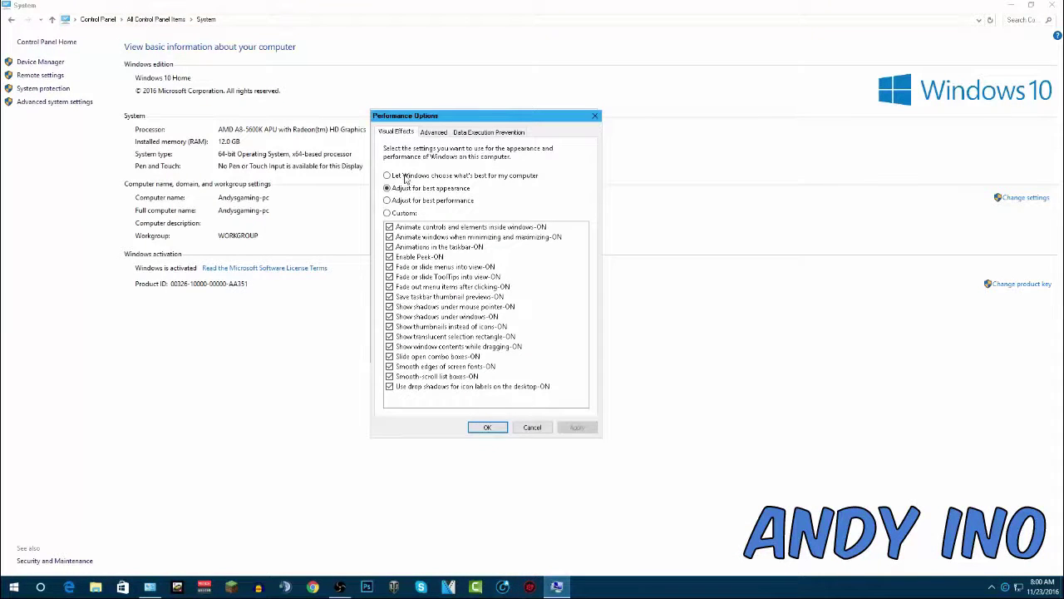
- Try the best performance preset for visual effects, then close Performance Options and System Properties without applying it
{"action": "left_click", "coordinate": [387, 200]}
{"action": "left_click", "coordinate": [404, 188]}
{"action": "left_click", "coordinate": [388, 201]}
{"action": "left_click", "coordinate": [595, 115]}
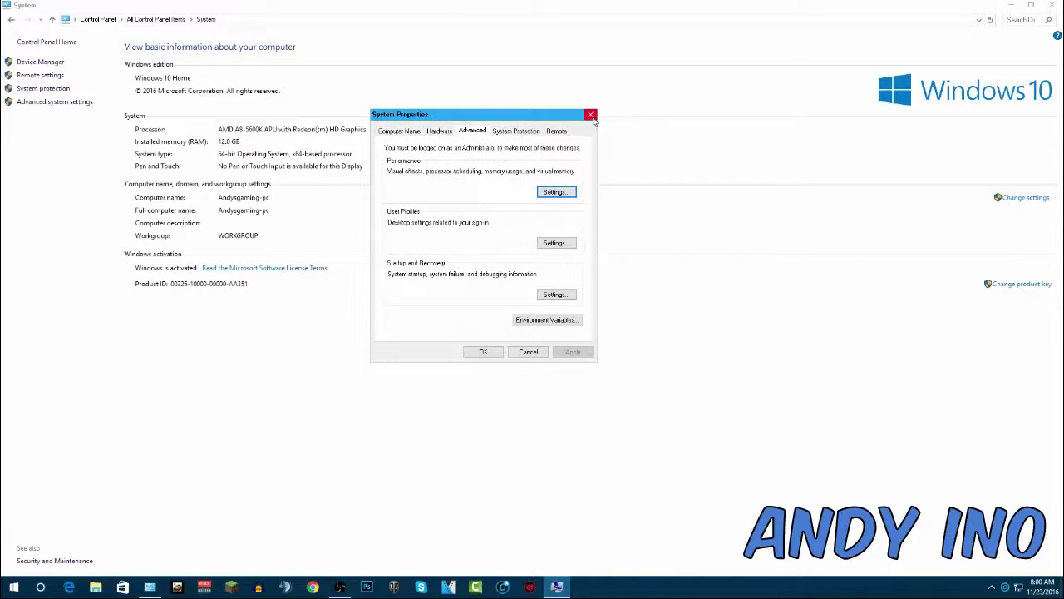
{"action": "left_click", "coordinate": [590, 114]}
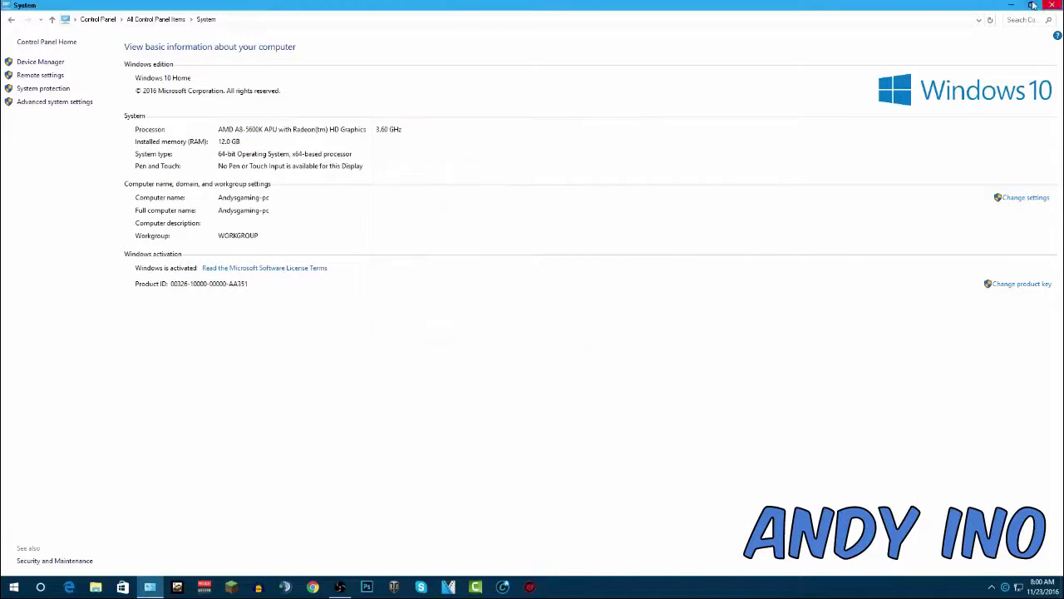
- Reopen the Performance Options from the advanced system settings and review the visual effects list
{"action": "left_click", "coordinate": [48, 101]}
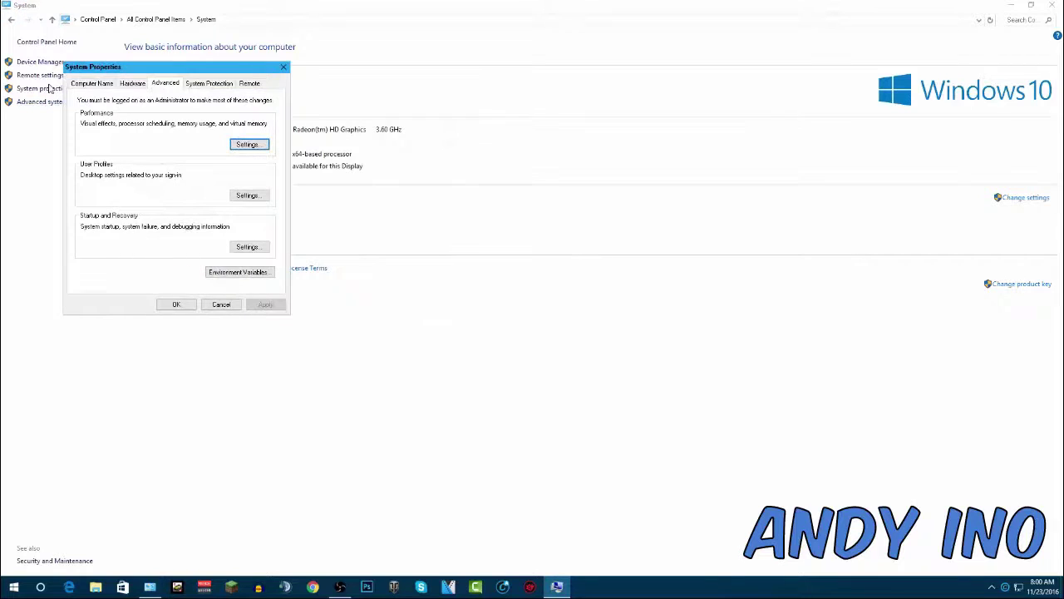
{"action": "left_click", "coordinate": [241, 148]}
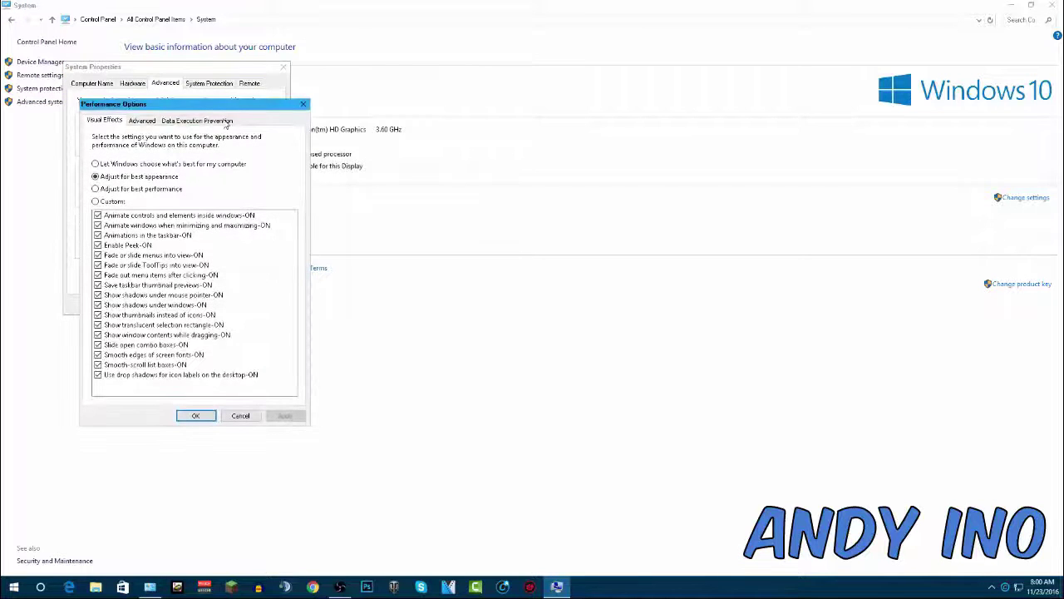
{"action": "left_click_drag", "start_coordinate": [221, 105], "coordinate": [515, 111]}
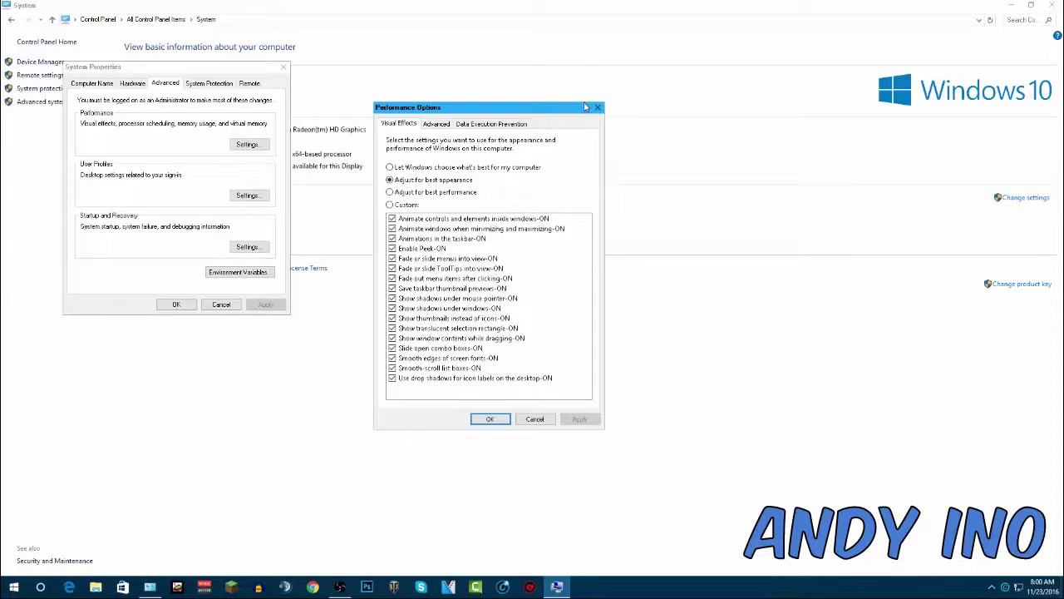
{"action": "left_click_drag", "start_coordinate": [585, 107], "coordinate": [538, 114]}
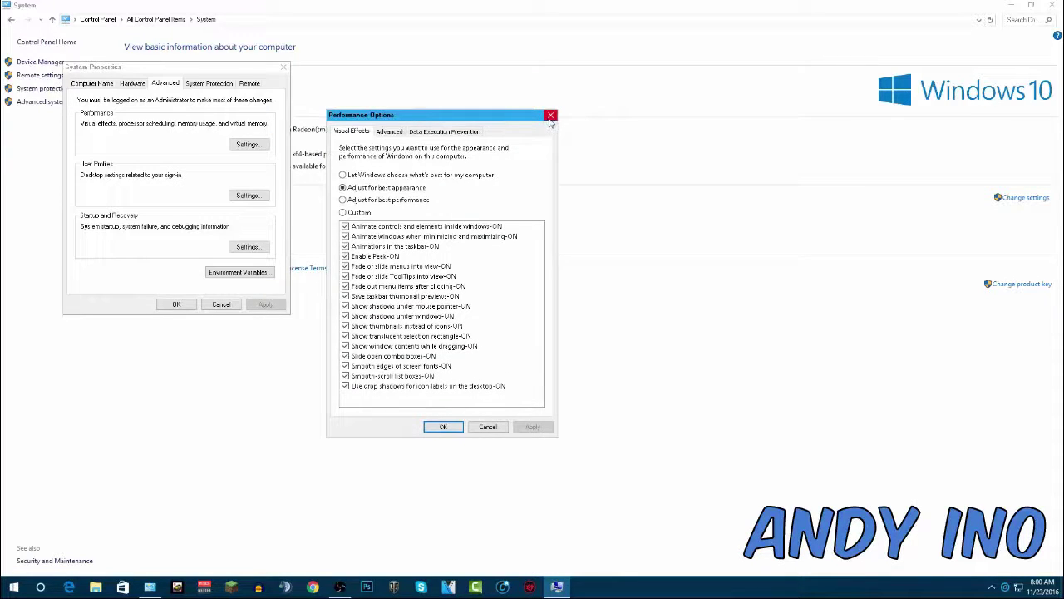
- Preview the best performance preset, switch back to best appearance, and close Performance Options, System Properties and the System page
{"action": "left_click", "coordinate": [367, 202]}
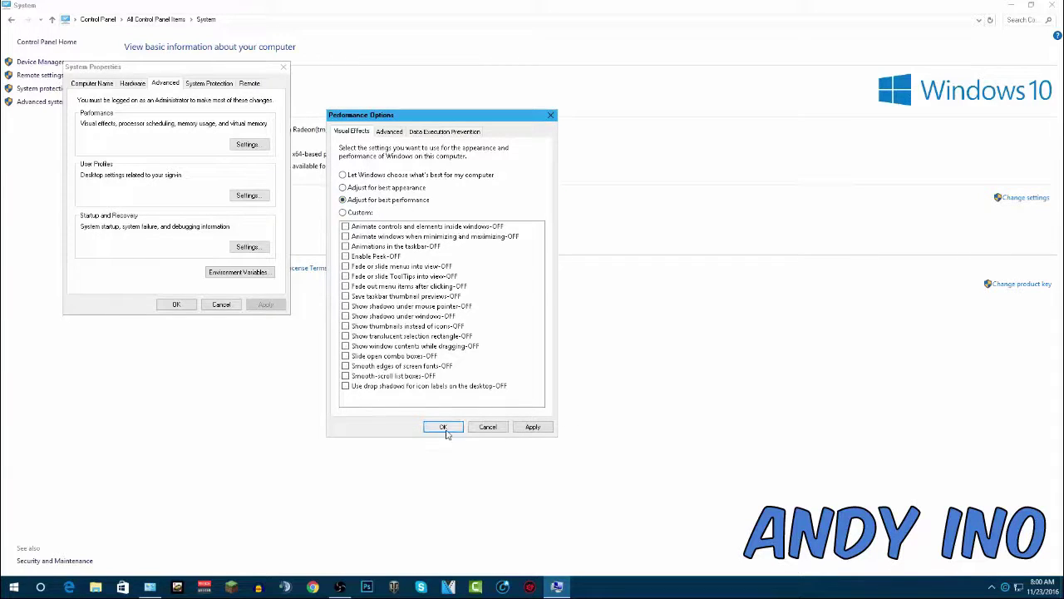
{"action": "left_click", "coordinate": [398, 187]}
{"action": "left_click", "coordinate": [551, 115]}
{"action": "left_click", "coordinate": [290, 33]}
{"action": "left_click", "coordinate": [1051, 5]}
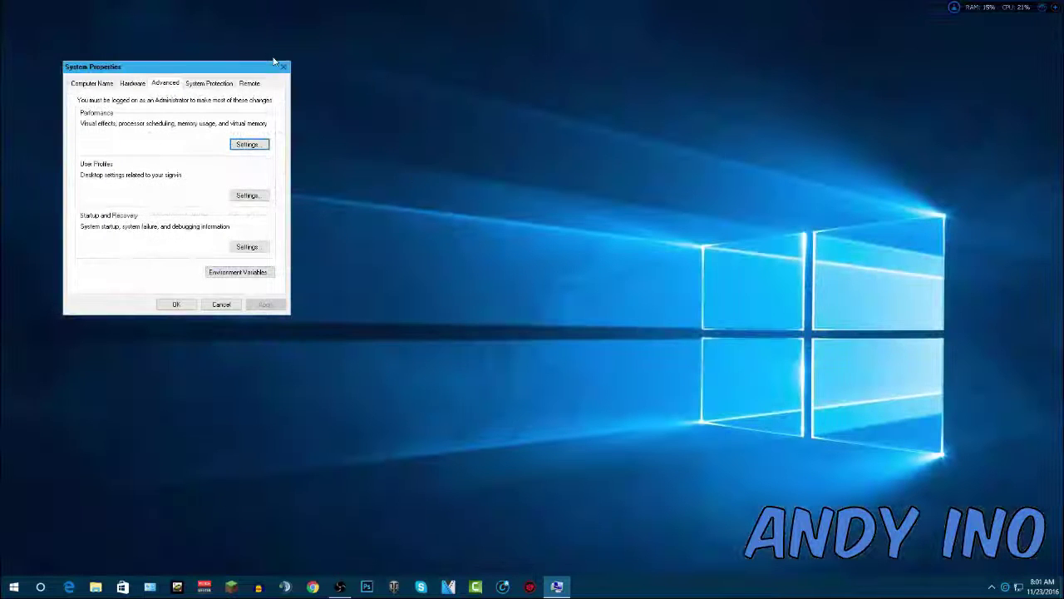
{"action": "left_click", "coordinate": [283, 67]}
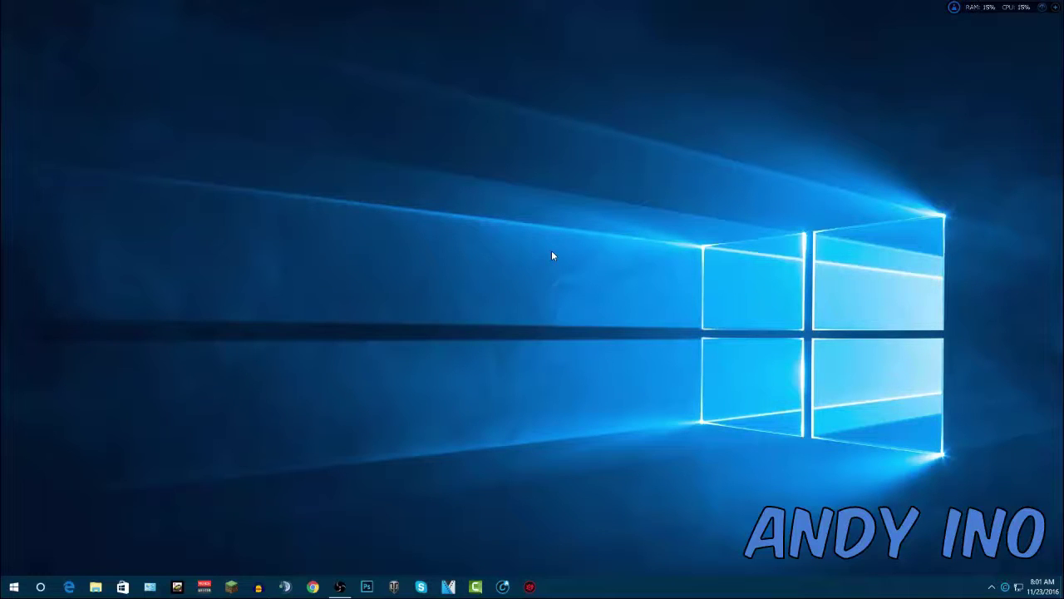
- Open the temporary files folder with the Run command %temp% and maximize its window
{"action": "key", "text": "super+r"}
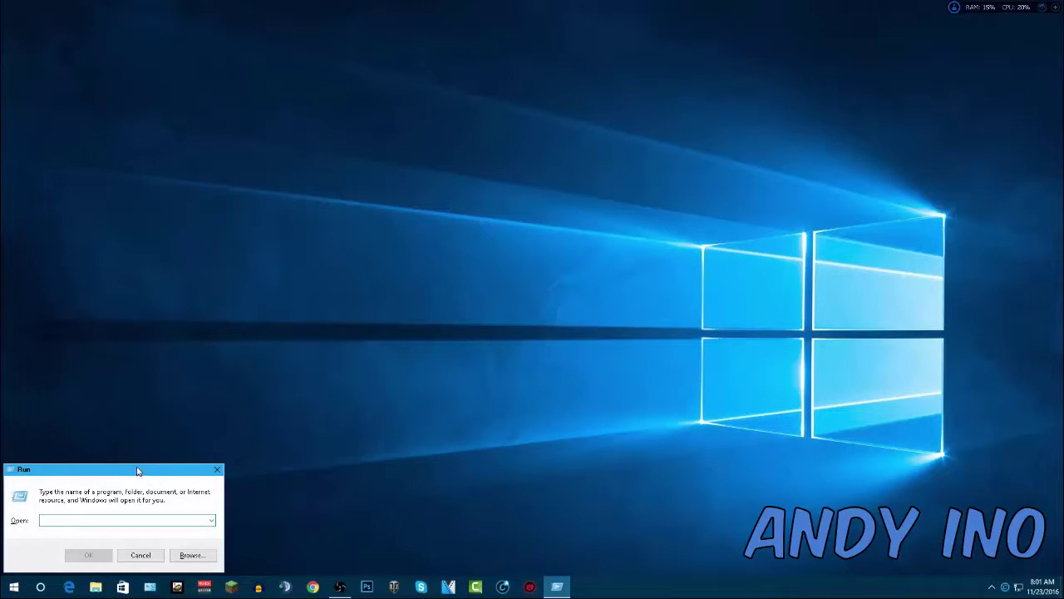
{"action": "left_click_drag", "start_coordinate": [138, 470], "coordinate": [536, 197]}
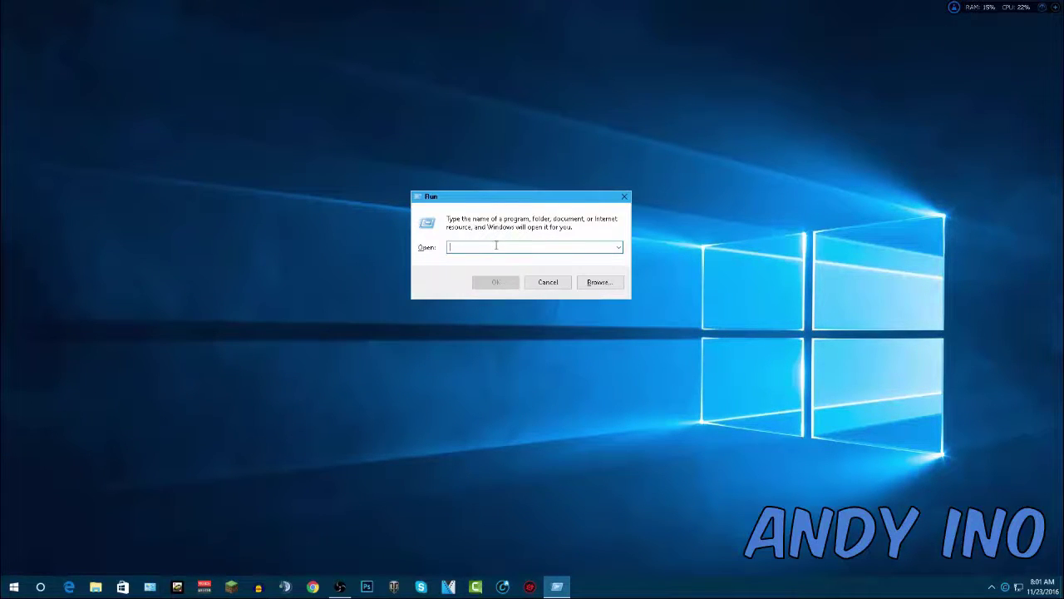
{"action": "type", "text": "%temp%"}
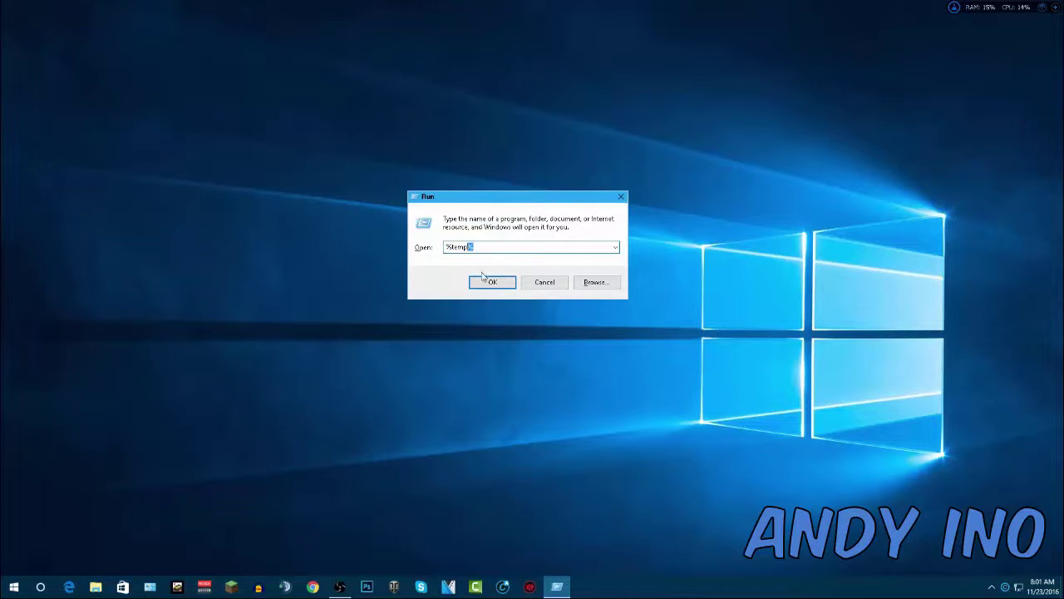
{"action": "left_click", "coordinate": [492, 281]}
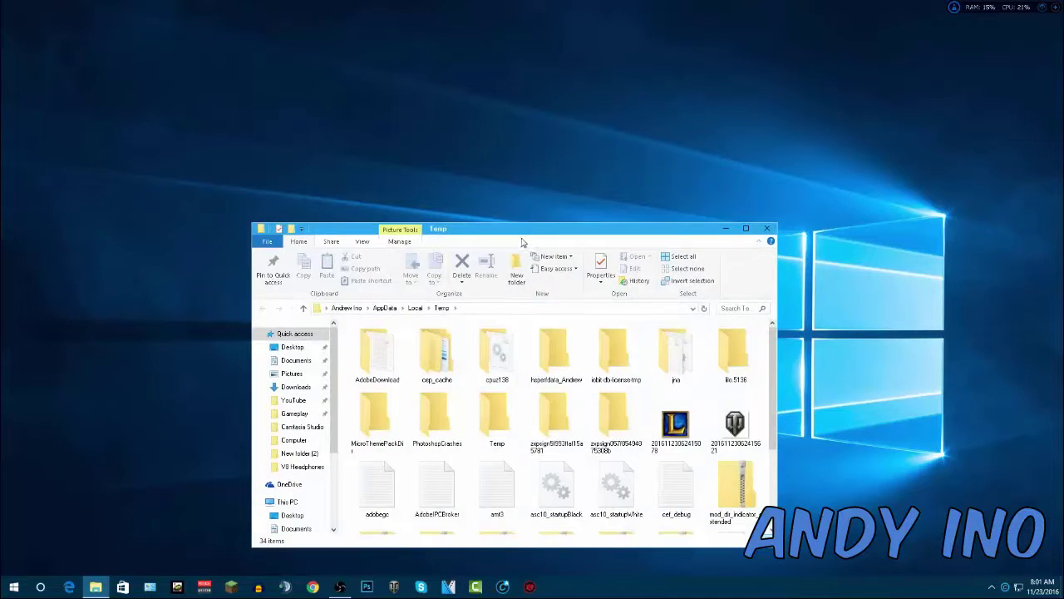
{"action": "left_click_drag", "start_coordinate": [524, 240], "coordinate": [533, 138]}
{"action": "left_click", "coordinate": [715, 132]}
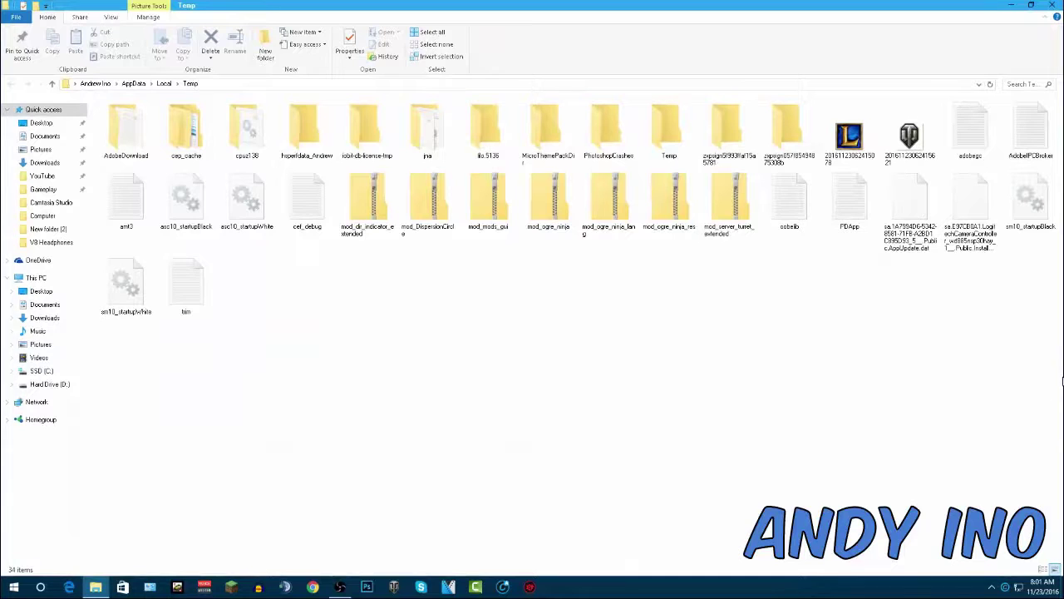
- Send all items in the Temp folder to the Recycle Bin, skipping those that are in use
{"action": "left_click_drag", "start_coordinate": [1062, 378], "coordinate": [882, 479]}
{"action": "left_click_drag", "start_coordinate": [1038, 421], "coordinate": [93, 95]}
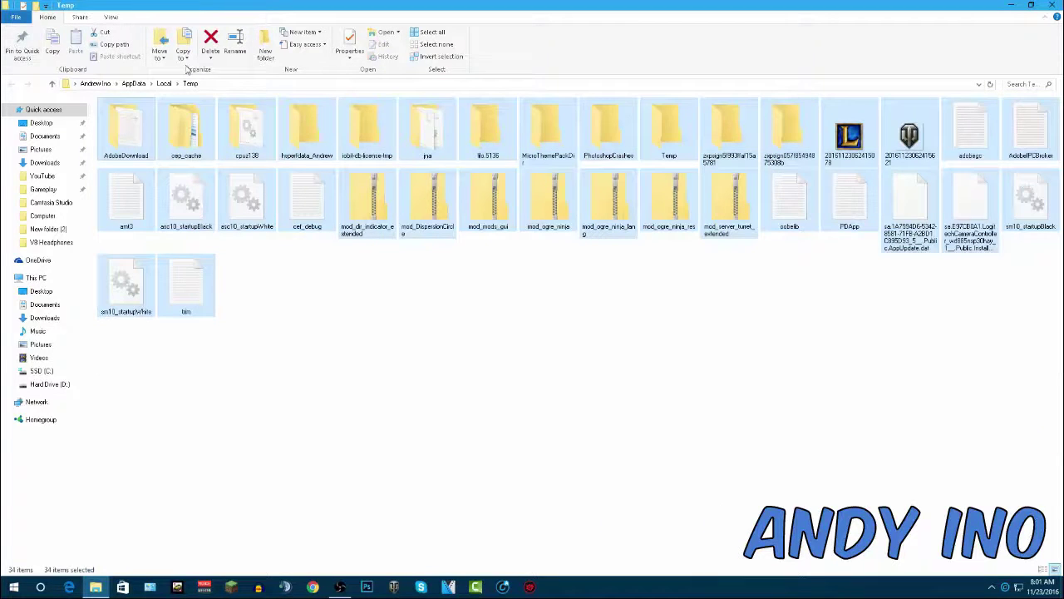
{"action": "key", "text": "Delete"}
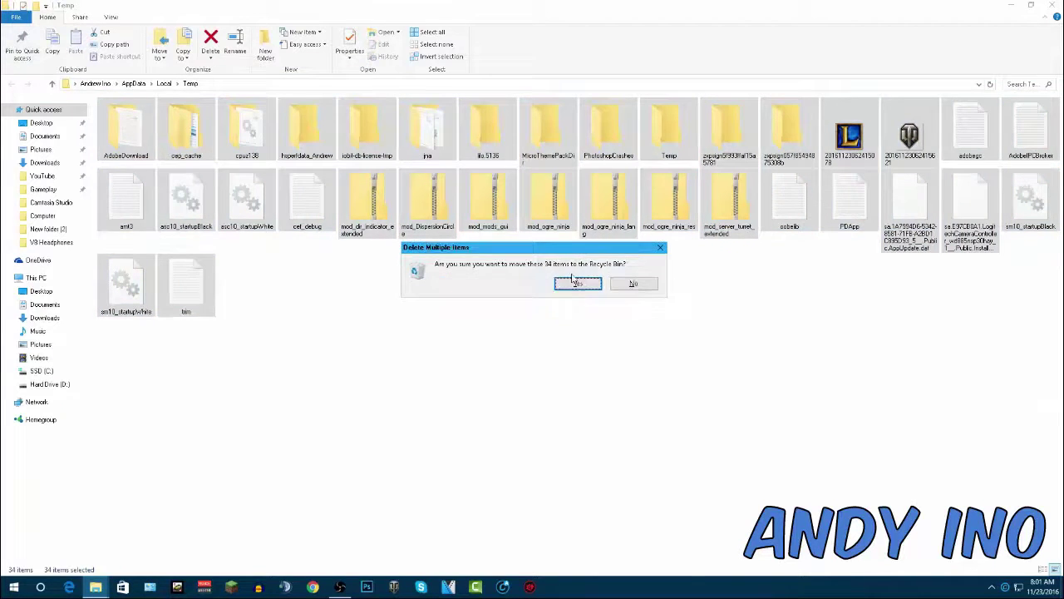
{"action": "left_click", "coordinate": [573, 282]}
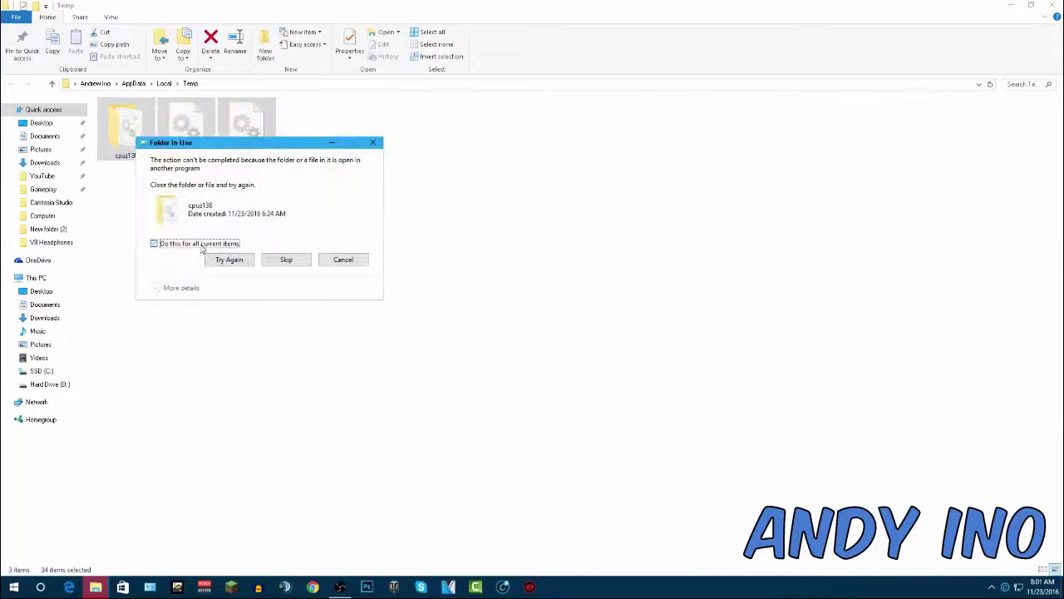
{"action": "left_click", "coordinate": [284, 259]}
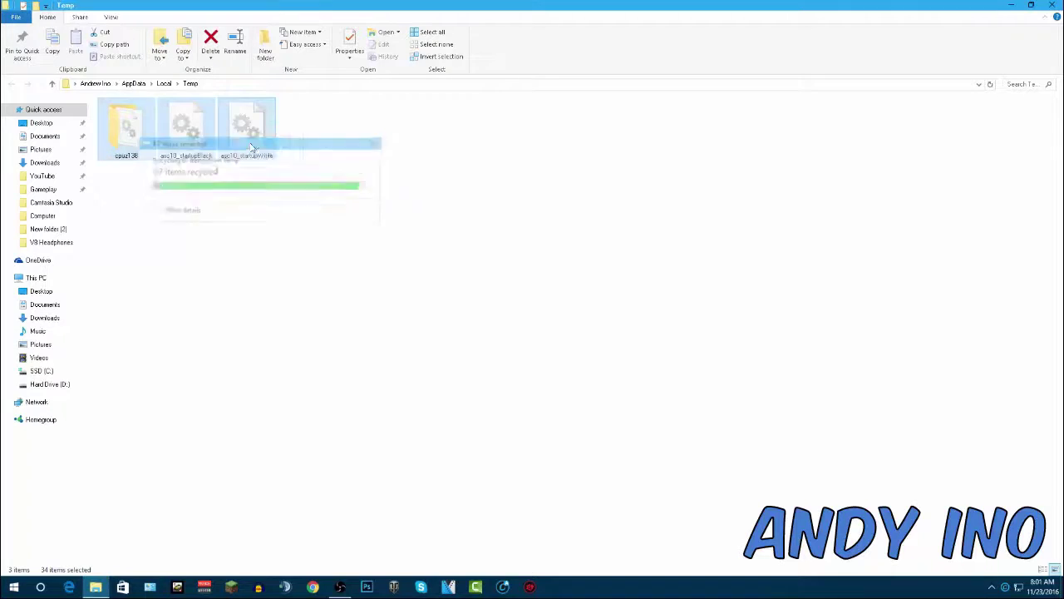
- Try to delete the three remaining Temp items, skipping all files in use, and close the folder window
{"action": "left_click", "coordinate": [452, 271]}
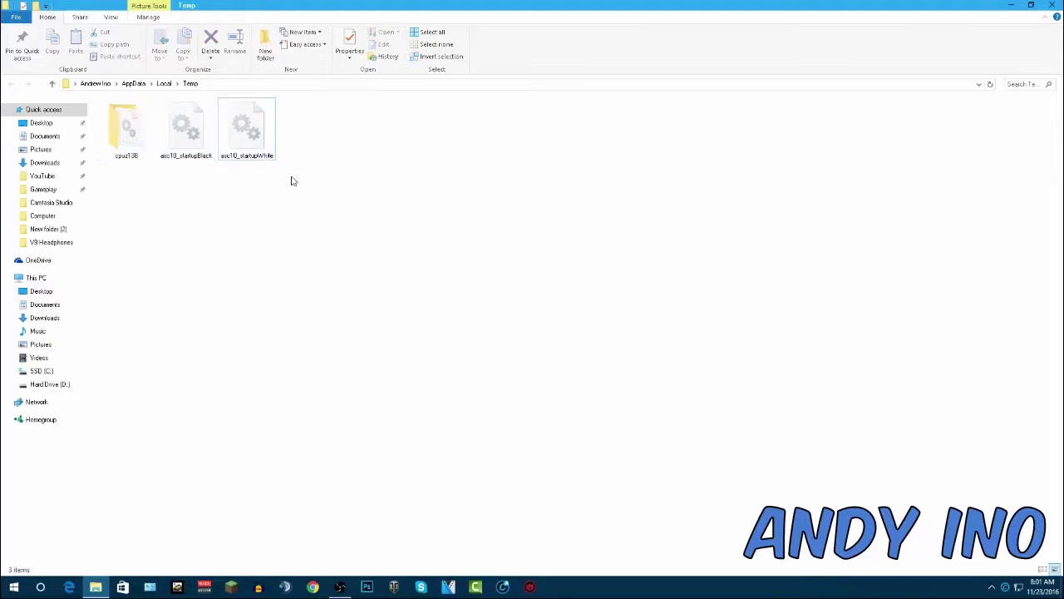
{"action": "left_click_drag", "start_coordinate": [328, 213], "coordinate": [98, 98]}
{"action": "key", "text": "Delete"}
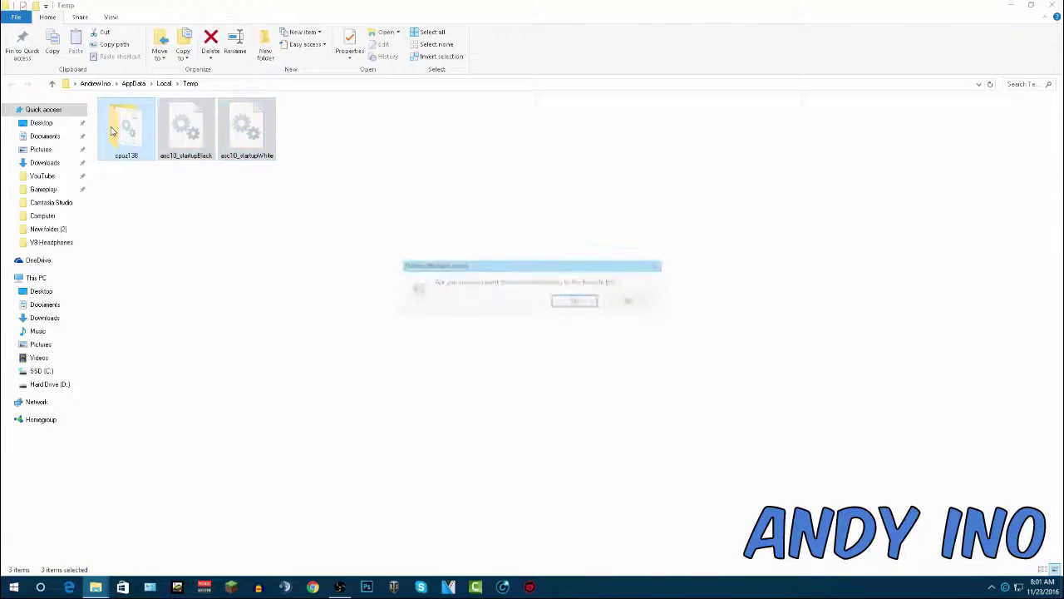
{"action": "left_click", "coordinate": [570, 300]}
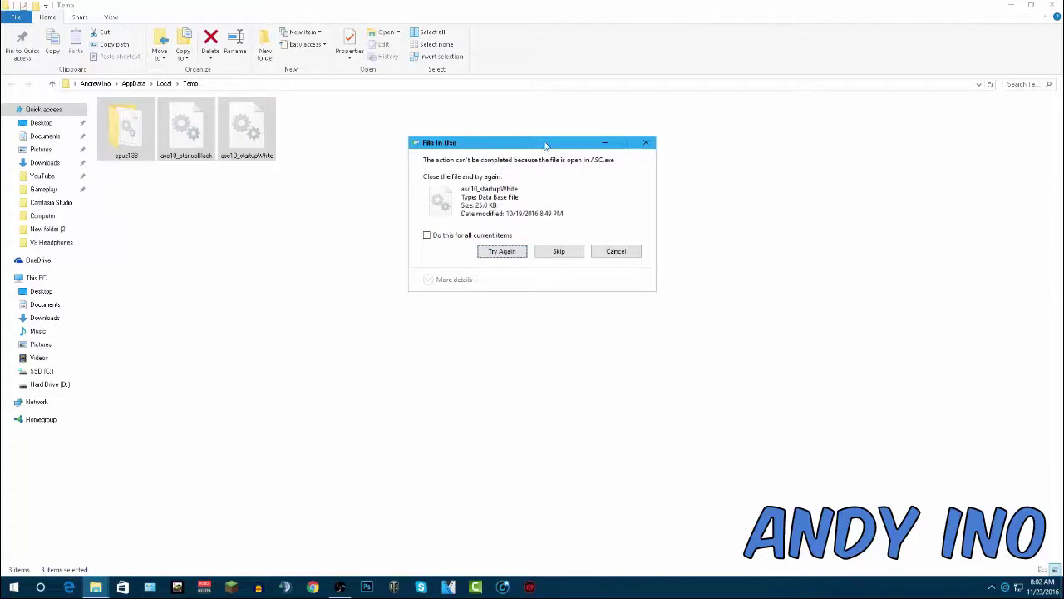
{"action": "left_click", "coordinate": [427, 235]}
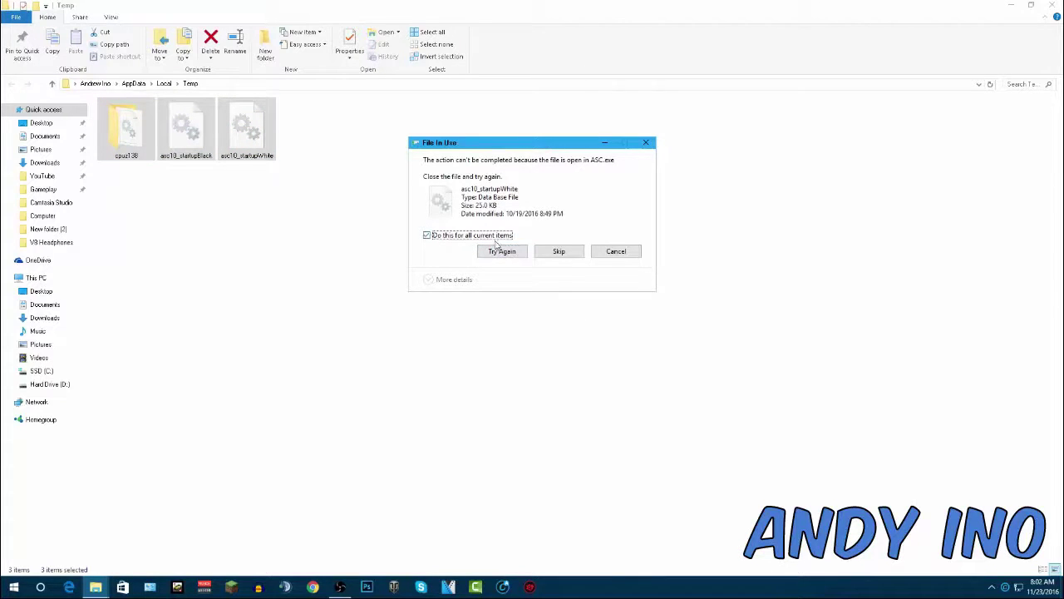
{"action": "left_click", "coordinate": [557, 251]}
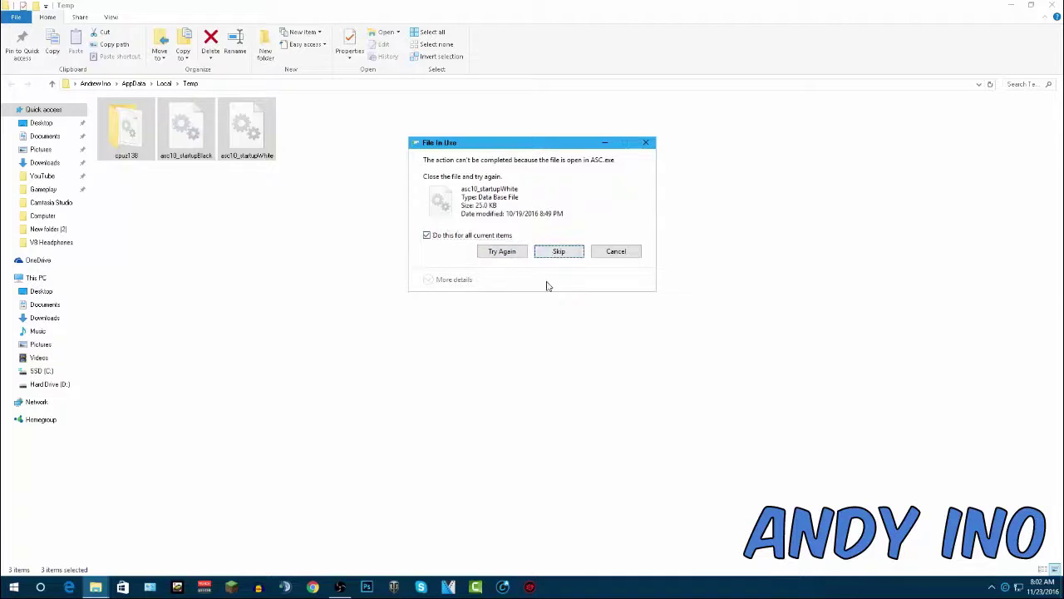
{"action": "left_click", "coordinate": [646, 145]}
{"action": "left_click", "coordinate": [1052, 5]}
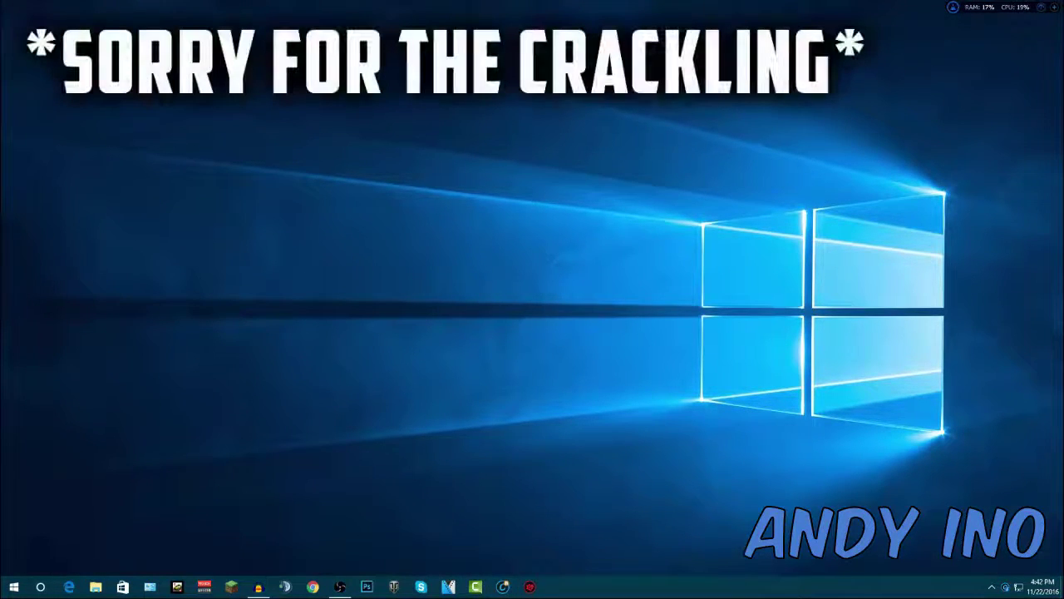
- Open IObit Malware Fighter from the hidden notification icons and examine its protection status and Bitdefender Engine details
{"action": "left_click", "coordinate": [991, 587]}
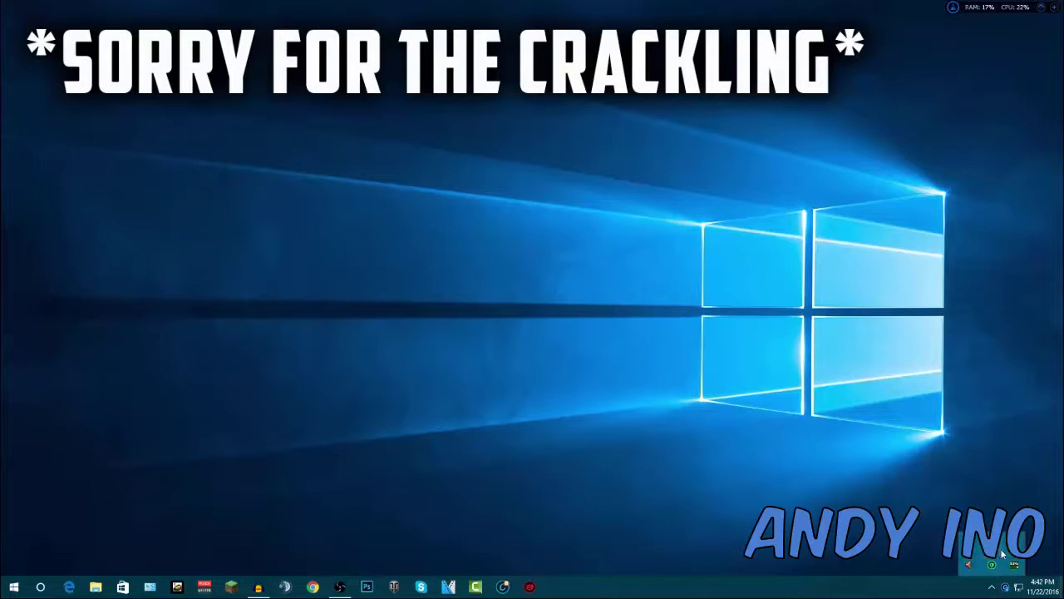
{"action": "left_click", "coordinate": [992, 565]}
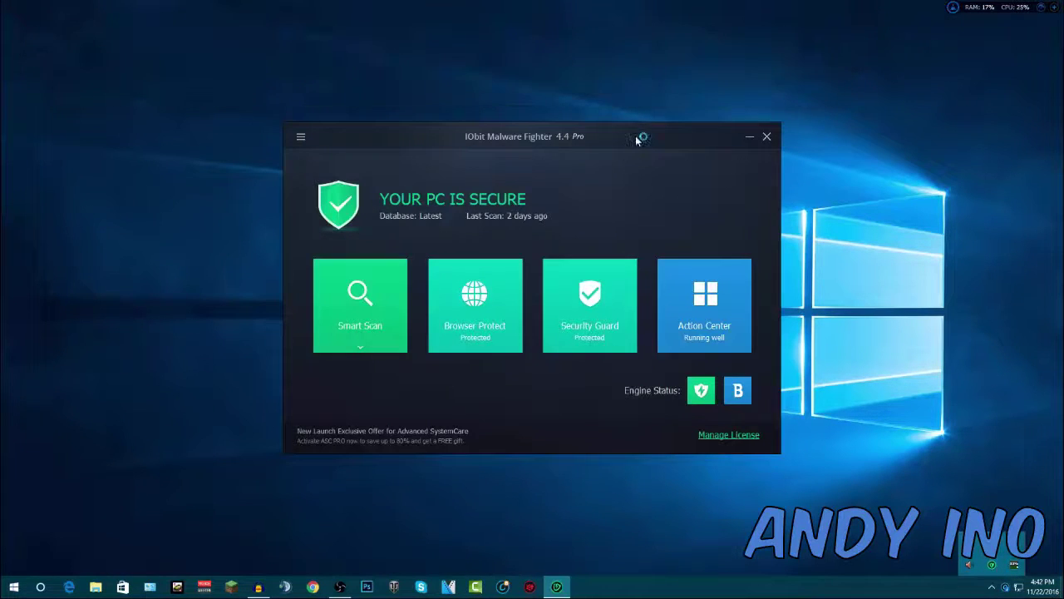
{"action": "left_click_drag", "start_coordinate": [637, 137], "coordinate": [588, 79]}
{"action": "left_click", "coordinate": [326, 304]}
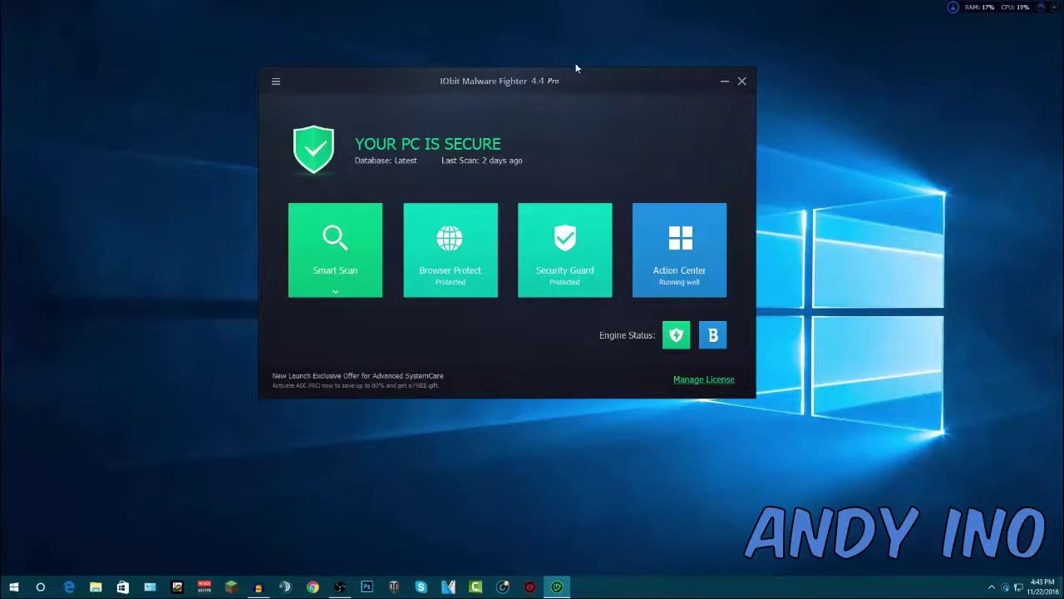
{"action": "left_click_drag", "start_coordinate": [595, 87], "coordinate": [617, 83]}
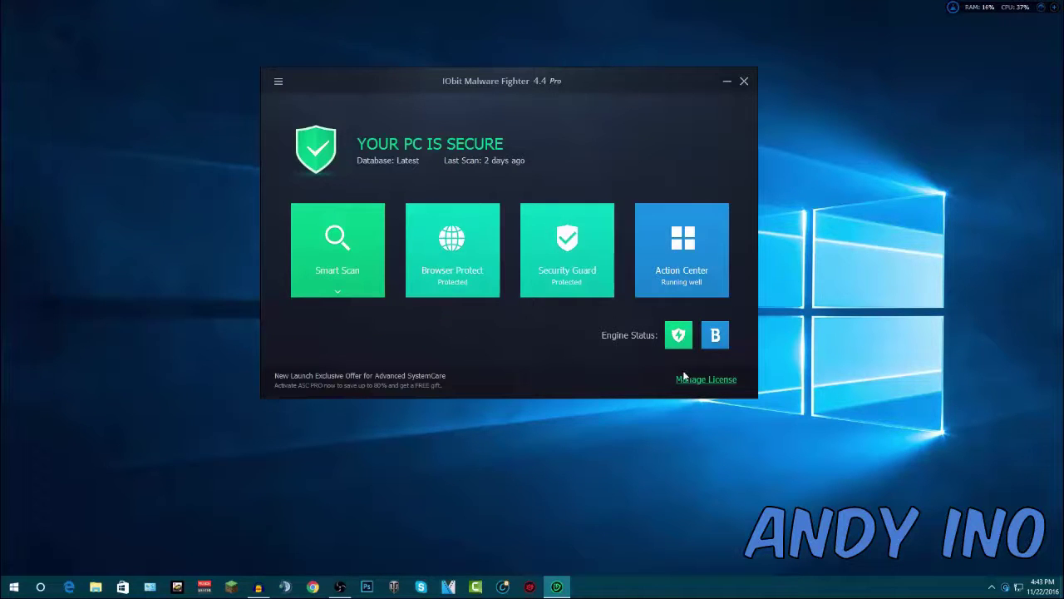
{"action": "mouse_move", "coordinate": [686, 348]}
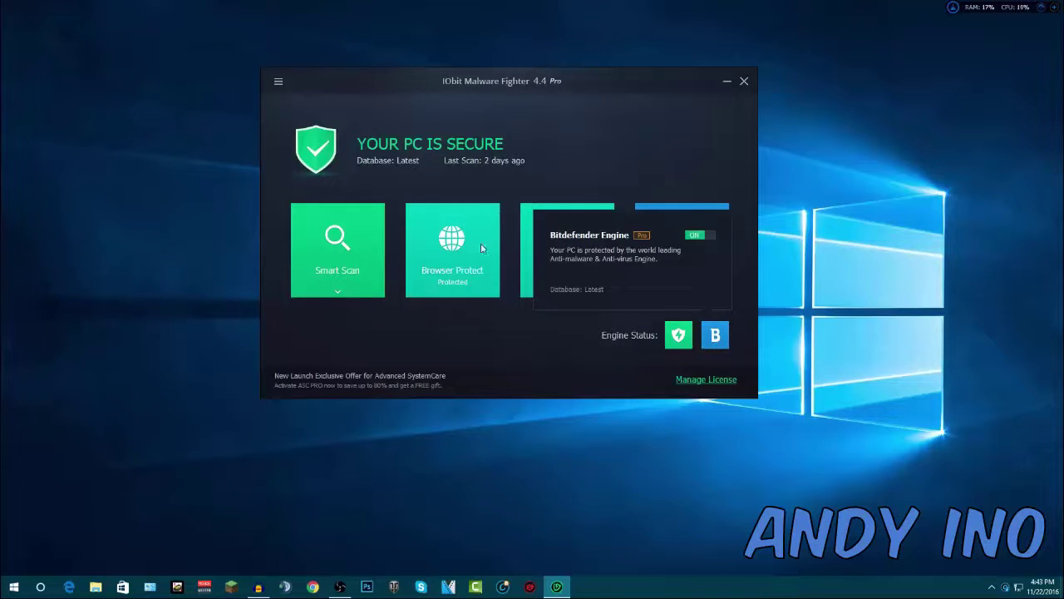
- Review the General Settings, Scan Settings and Whitelist pages of IObit Malware Fighter, and close its windows
{"action": "left_click", "coordinate": [279, 81]}
{"action": "left_click", "coordinate": [301, 120]}
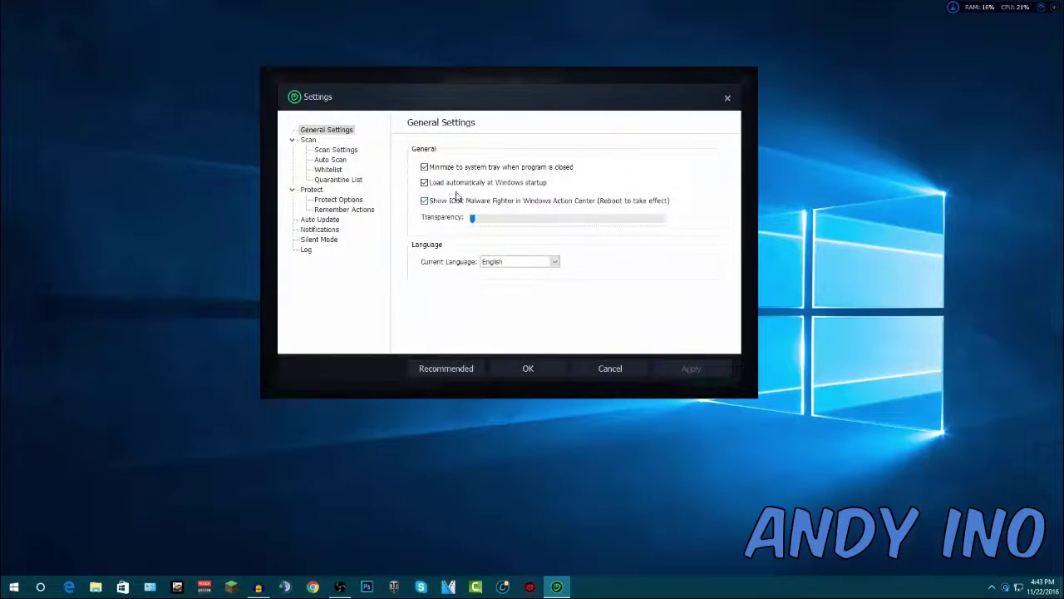
{"action": "left_click", "coordinate": [347, 152]}
{"action": "left_click", "coordinate": [340, 170]}
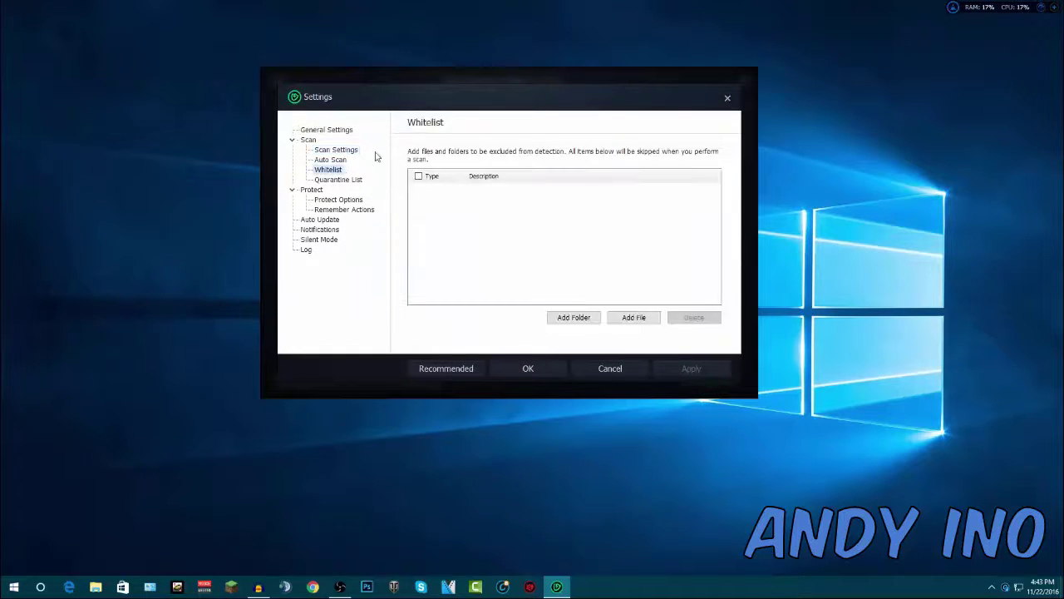
{"action": "left_click", "coordinate": [728, 97]}
{"action": "left_click", "coordinate": [742, 91]}
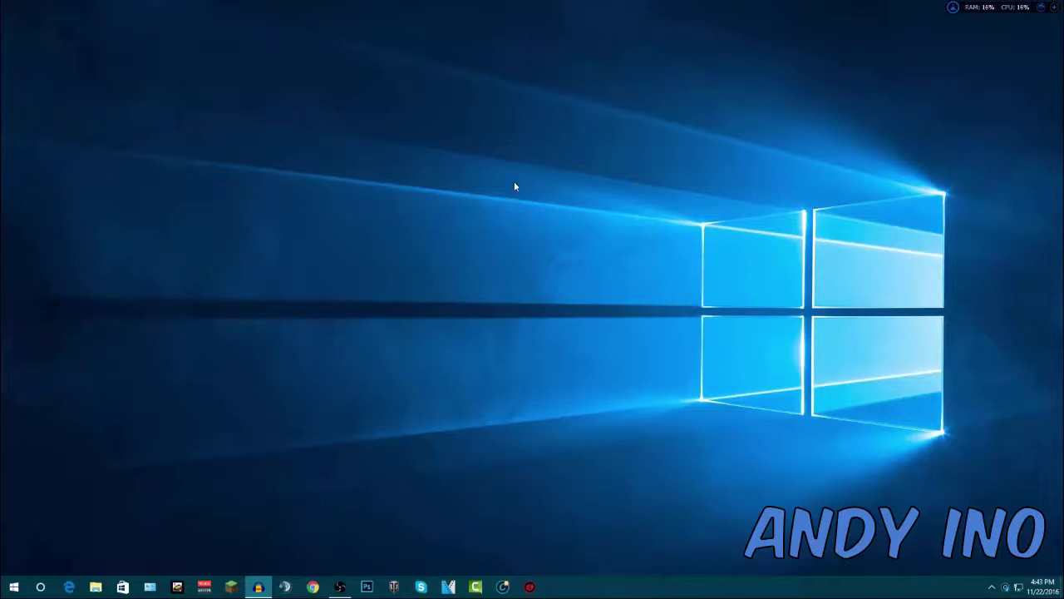
- Switch to Chrome, search Google for iobit and open the official IObit website
{"action": "left_click", "coordinate": [313, 587]}
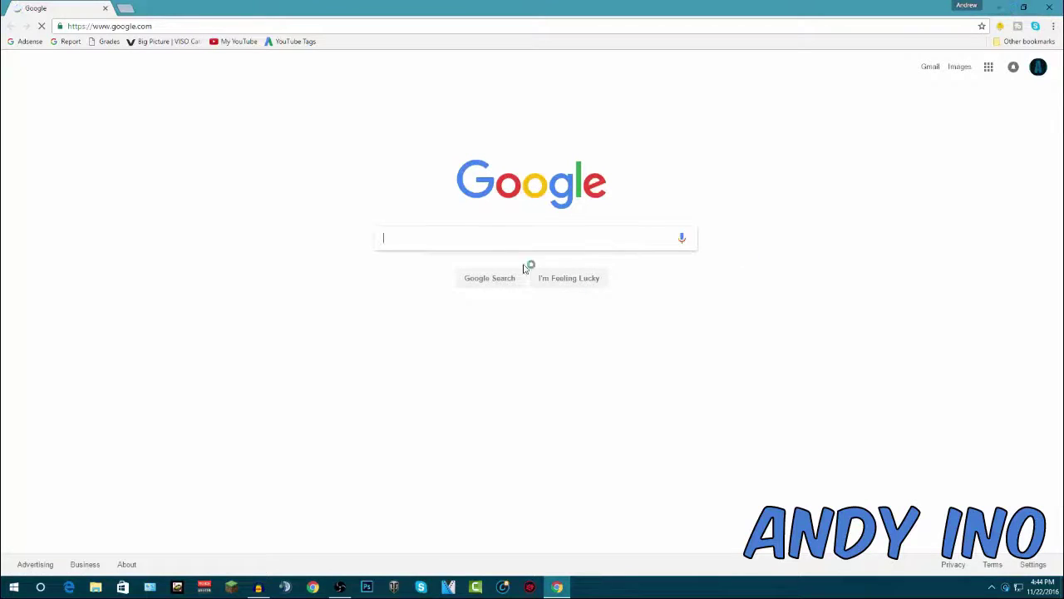
{"action": "type", "text": "iobit"}
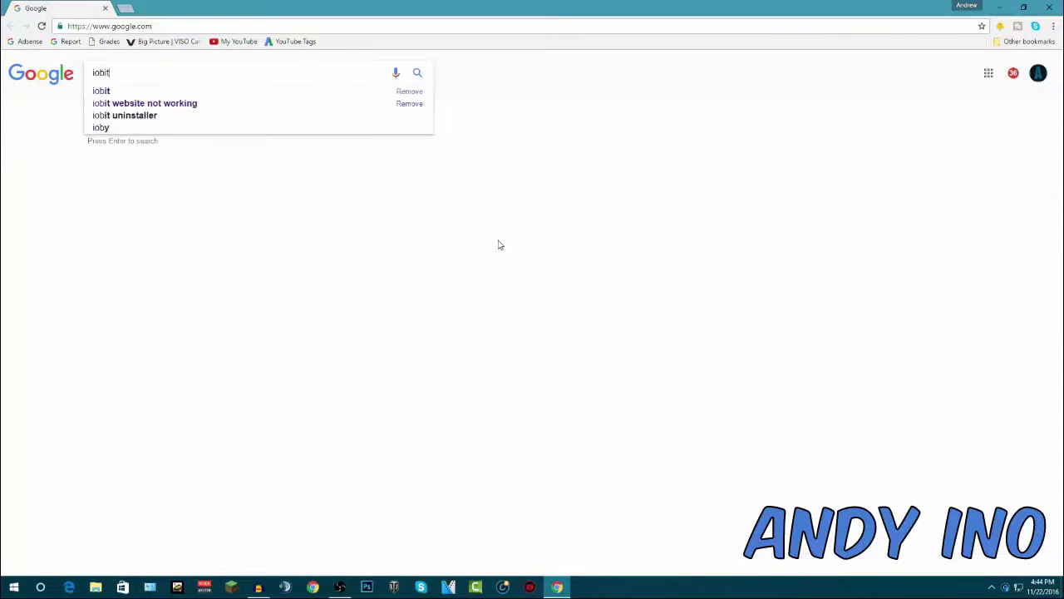
{"action": "key", "text": "Return"}
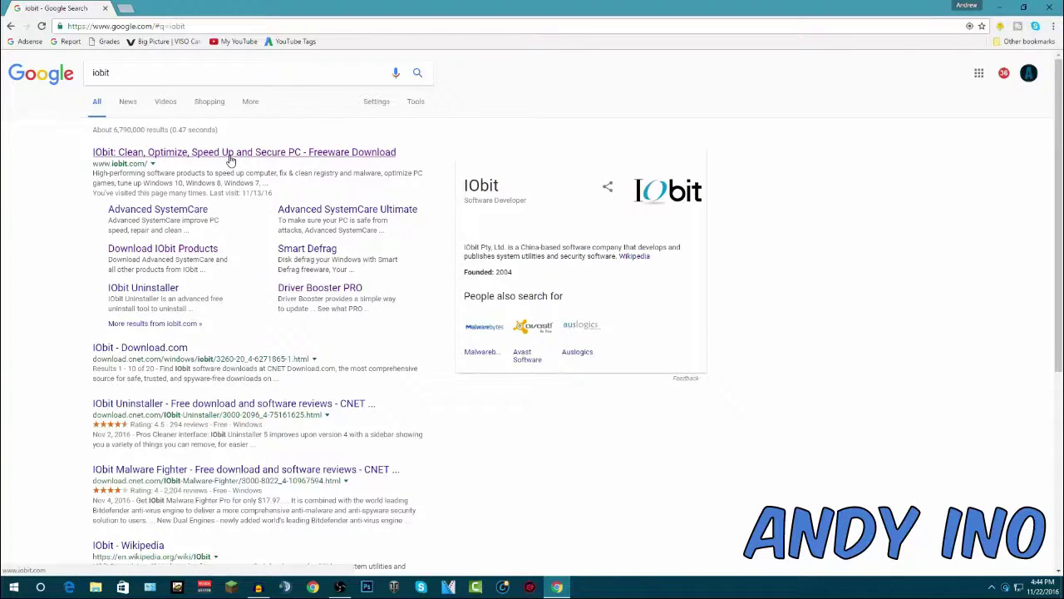
{"action": "left_click", "coordinate": [228, 157]}
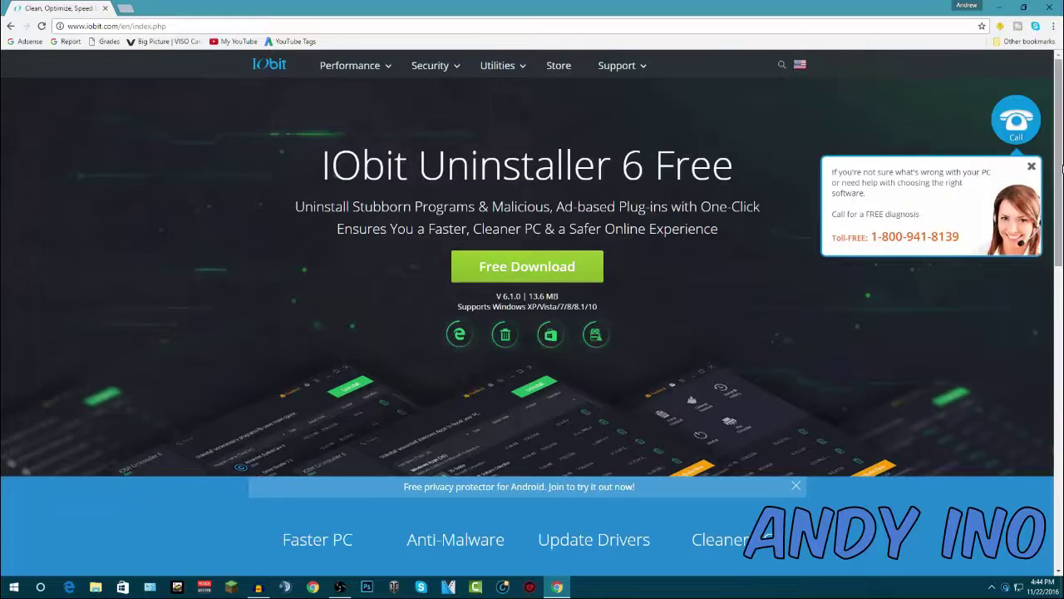
- Examine the Faster PC, Anti-Malware, Update Drivers and Cleaner PC products on the IObit homepage
{"action": "scroll", "coordinate": [1062, 90], "scroll_direction": "down", "scroll_amount": 1}
{"action": "scroll", "coordinate": [1061, 92], "scroll_direction": "up", "scroll_amount": 1}
{"action": "scroll", "coordinate": [1059, 155], "scroll_direction": "down", "scroll_amount": 1}
{"action": "scroll", "coordinate": [1060, 156], "scroll_direction": "down", "scroll_amount": 4}
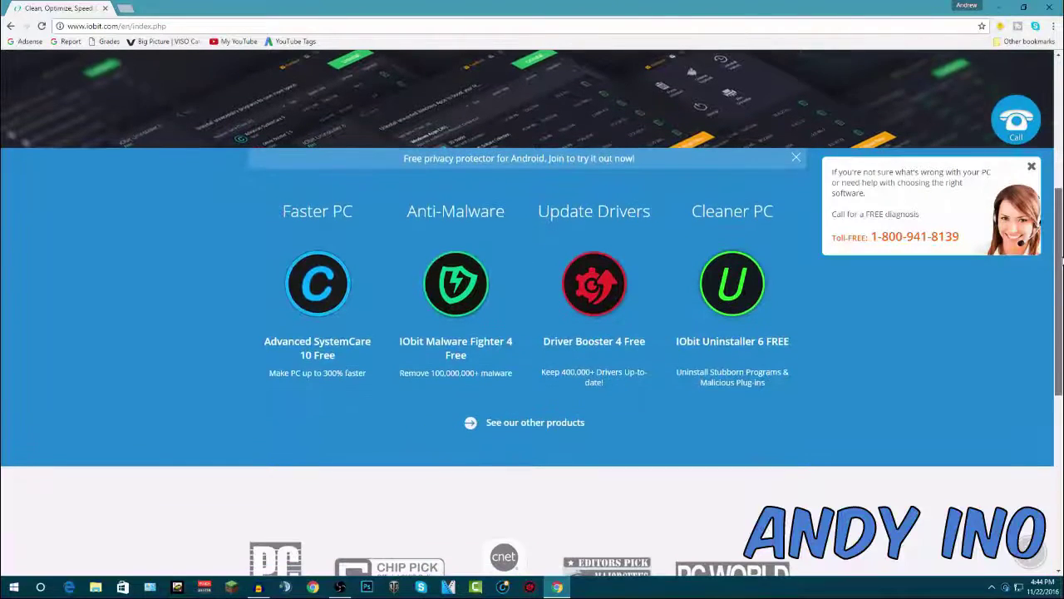
{"action": "scroll", "coordinate": [416, 299], "scroll_direction": "down", "scroll_amount": 2}
{"action": "scroll", "coordinate": [469, 299], "scroll_direction": "up", "scroll_amount": 5}
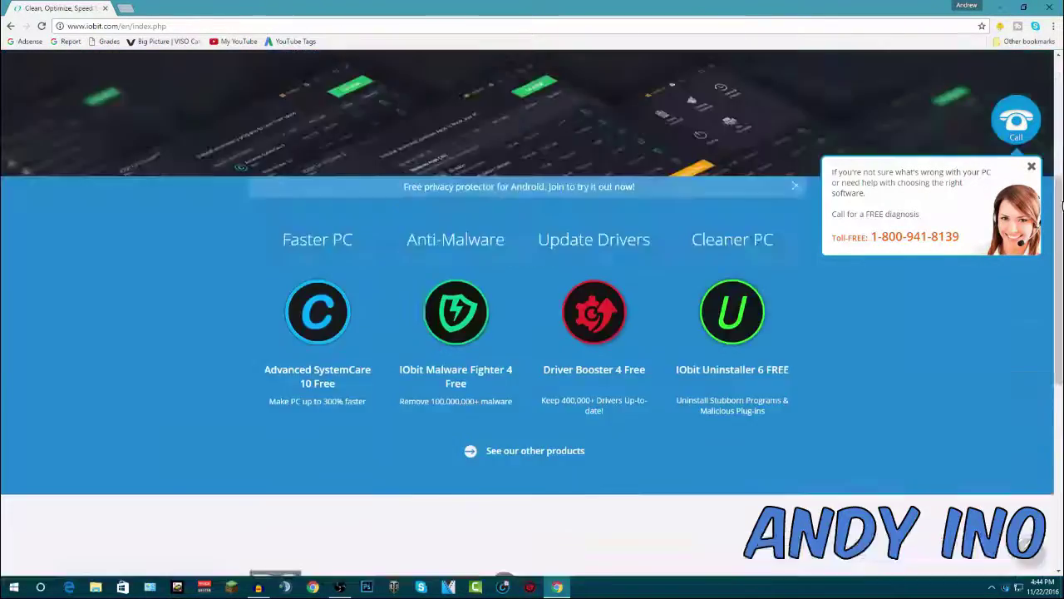
{"action": "scroll", "coordinate": [1061, 170], "scroll_direction": "down", "scroll_amount": 1}
{"action": "scroll", "coordinate": [1061, 170], "scroll_direction": "up", "scroll_amount": 1}
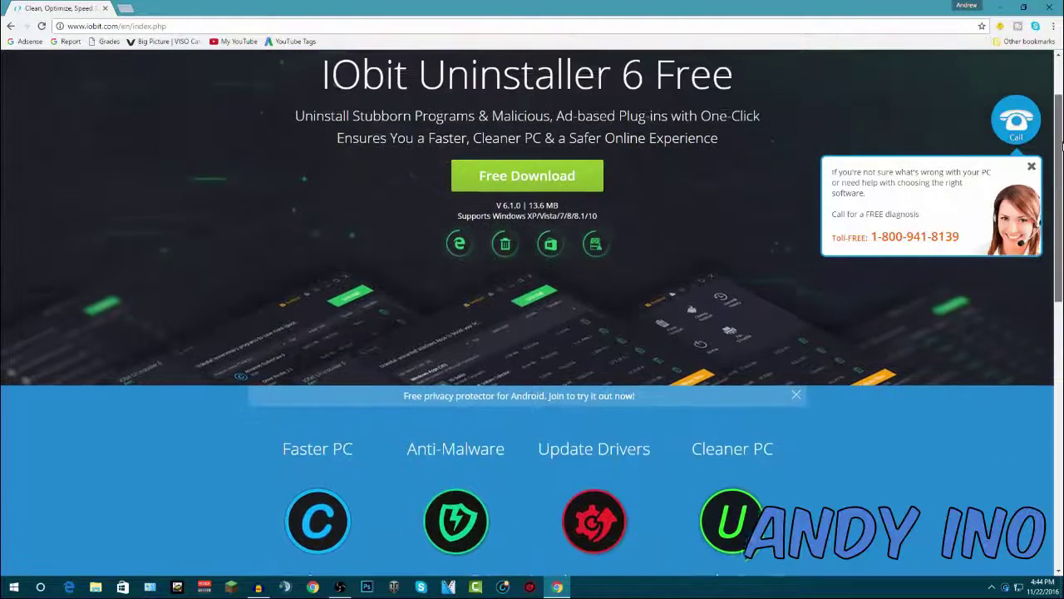
{"action": "scroll", "coordinate": [219, 322], "scroll_direction": "down", "scroll_amount": 2}
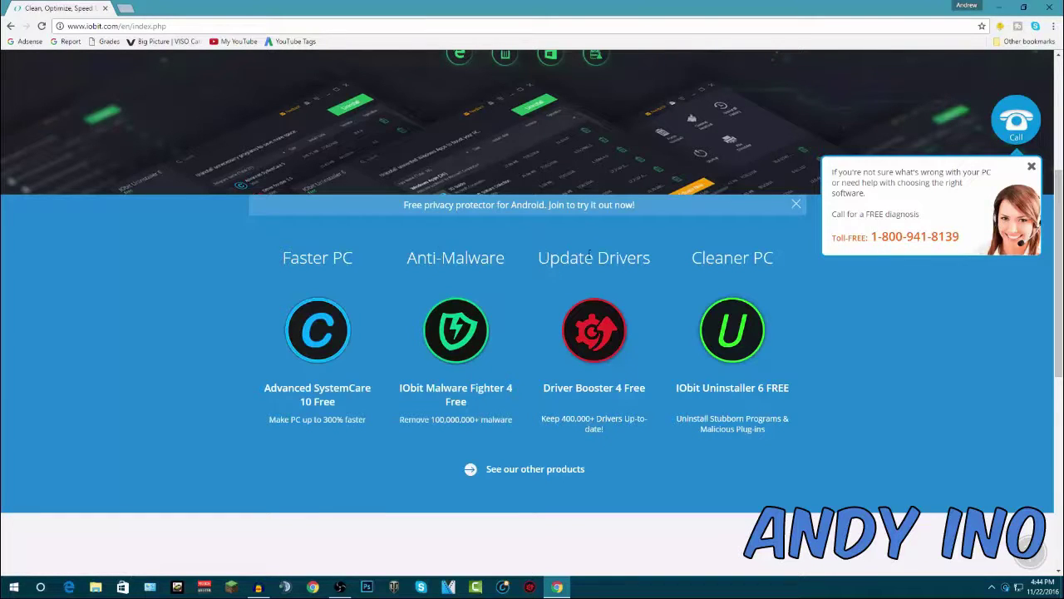
{"action": "left_click_drag", "start_coordinate": [704, 257], "coordinate": [752, 266]}
{"action": "left_click", "coordinate": [765, 255]}
{"action": "scroll", "coordinate": [623, 349], "scroll_direction": "up", "scroll_amount": 4}
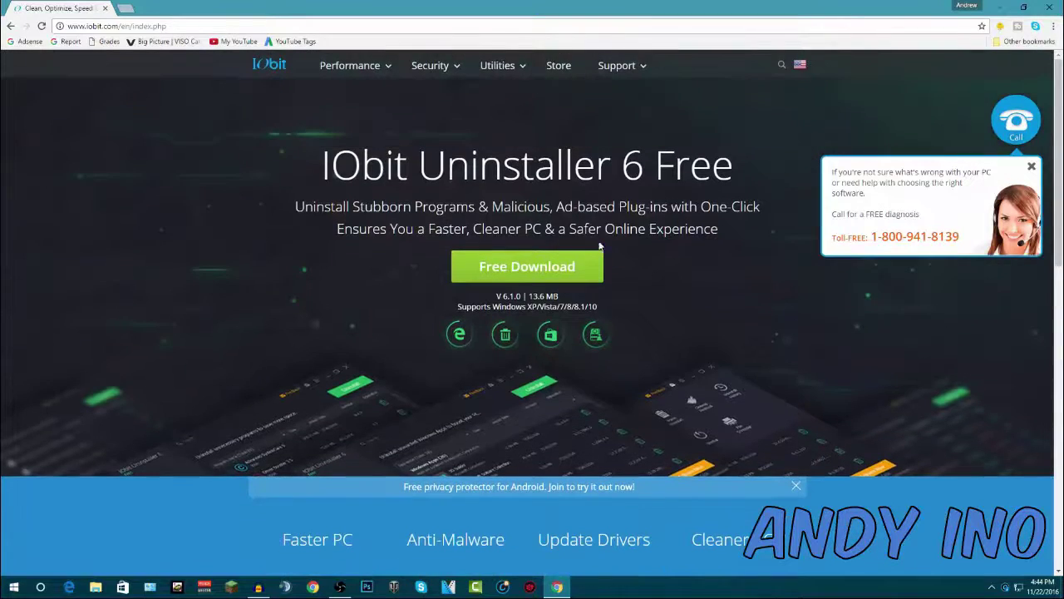
- Review the free product downloads and the site's web address again, and close the browser
{"action": "scroll", "coordinate": [675, 256], "scroll_direction": "down", "scroll_amount": 3}
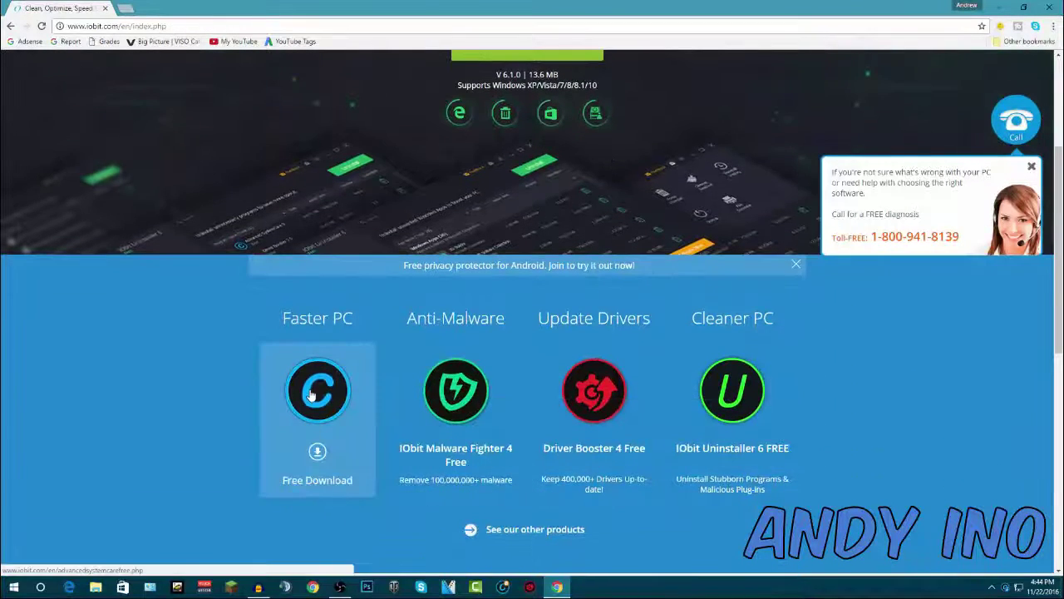
{"action": "scroll", "coordinate": [534, 388], "scroll_direction": "down", "scroll_amount": 3}
{"action": "scroll", "coordinate": [632, 343], "scroll_direction": "up", "scroll_amount": 1}
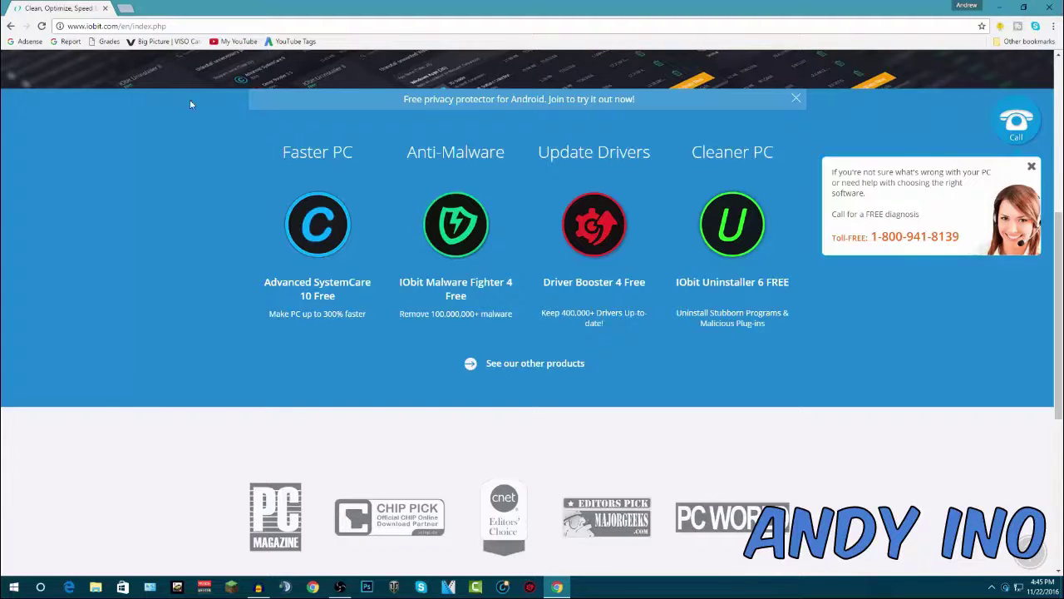
{"action": "left_click", "coordinate": [79, 26]}
{"action": "left_click", "coordinate": [176, 24]}
{"action": "scroll", "coordinate": [620, 445], "scroll_direction": "down", "scroll_amount": 1}
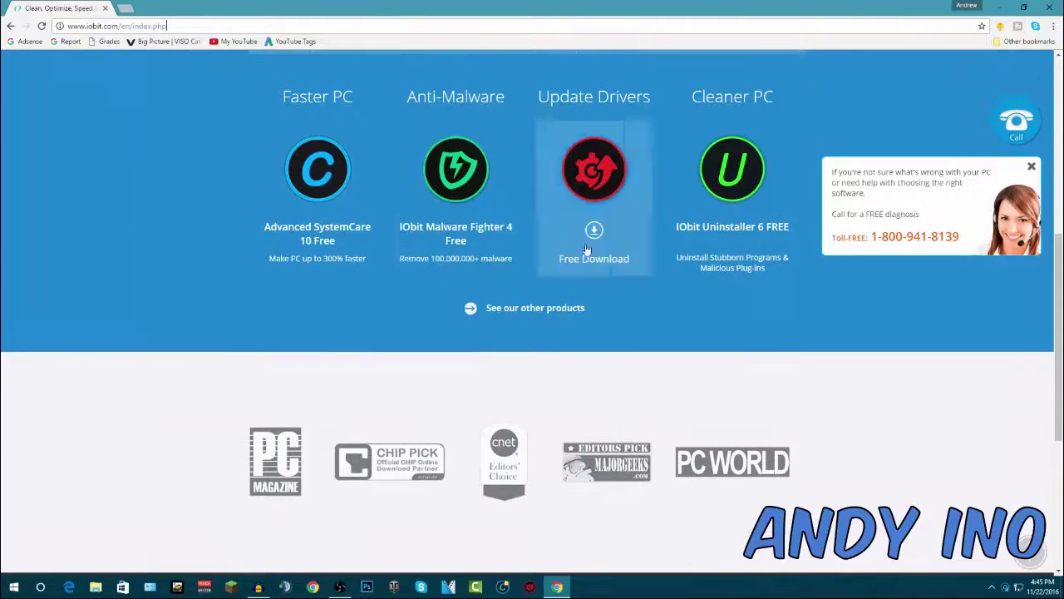
{"action": "scroll", "coordinate": [344, 274], "scroll_direction": "up", "scroll_amount": 1}
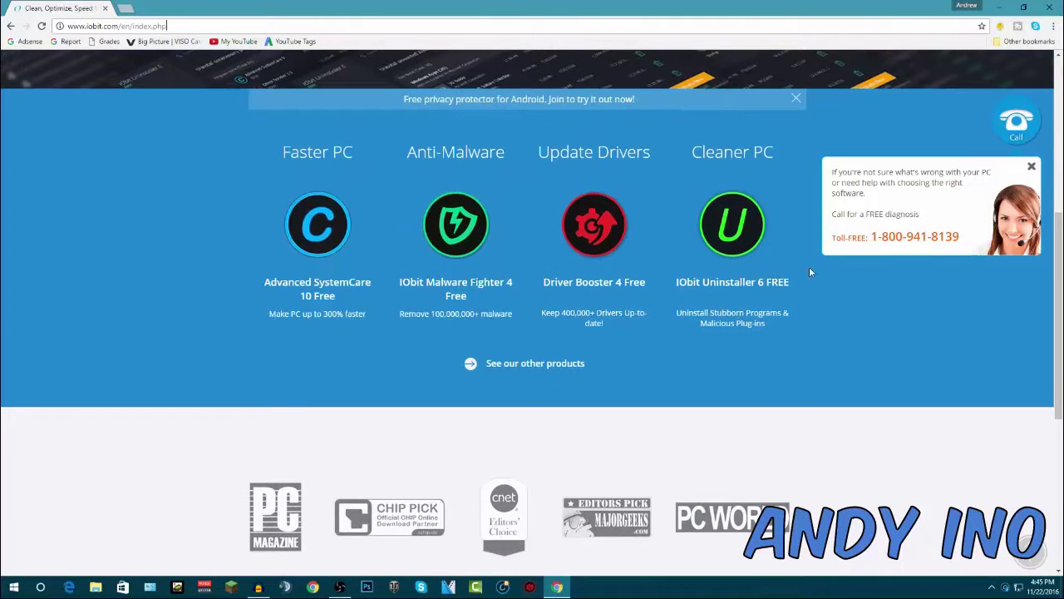
{"action": "left_click", "coordinate": [1050, 8]}
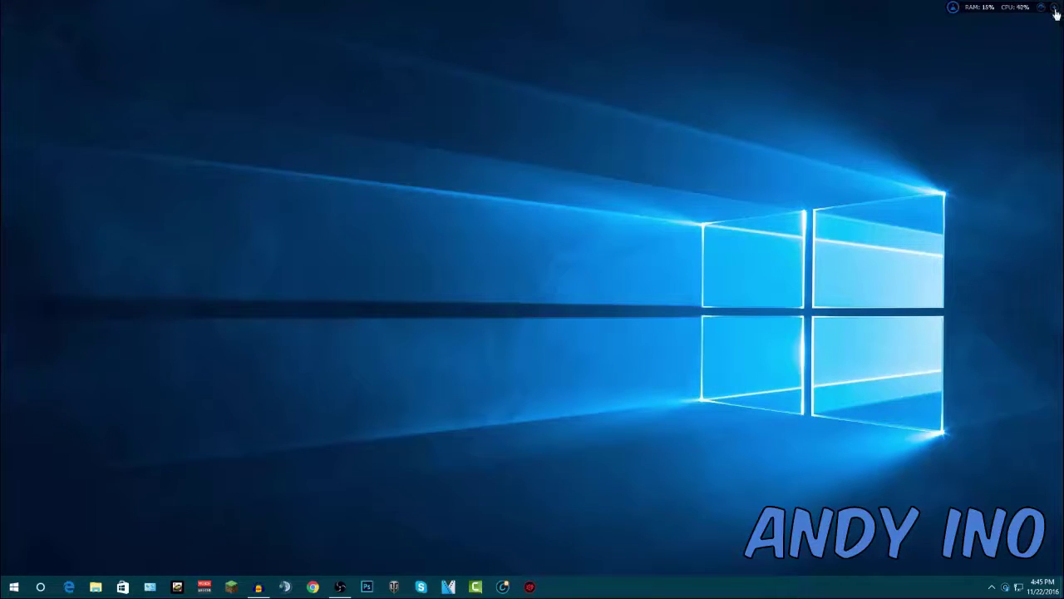
- Clean the RAM from the expanded Performance Monitor widget and collapse the widget
{"action": "left_click", "coordinate": [1052, 10]}
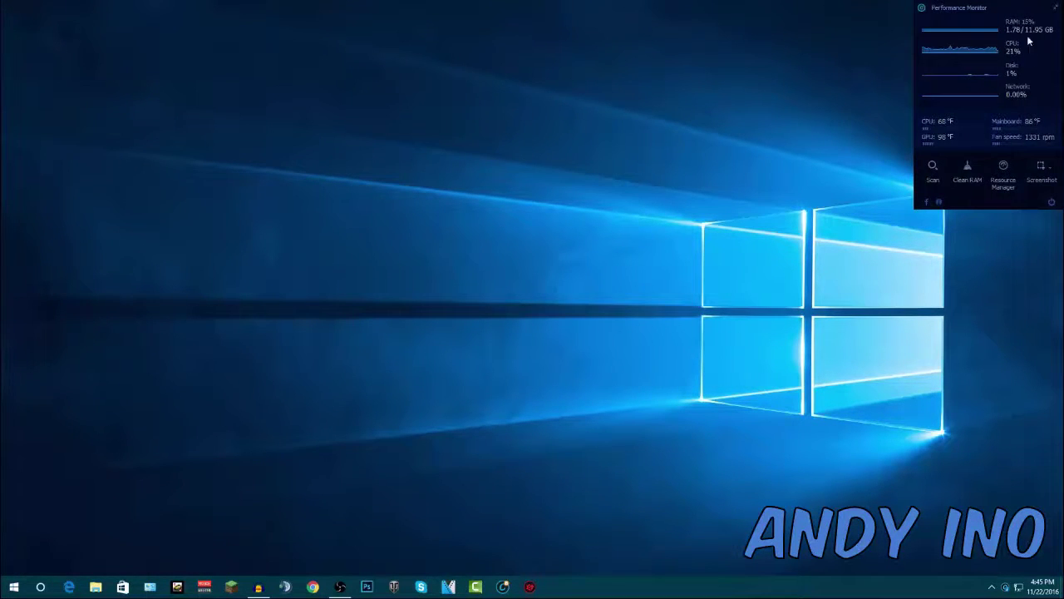
{"action": "left_click", "coordinate": [969, 171]}
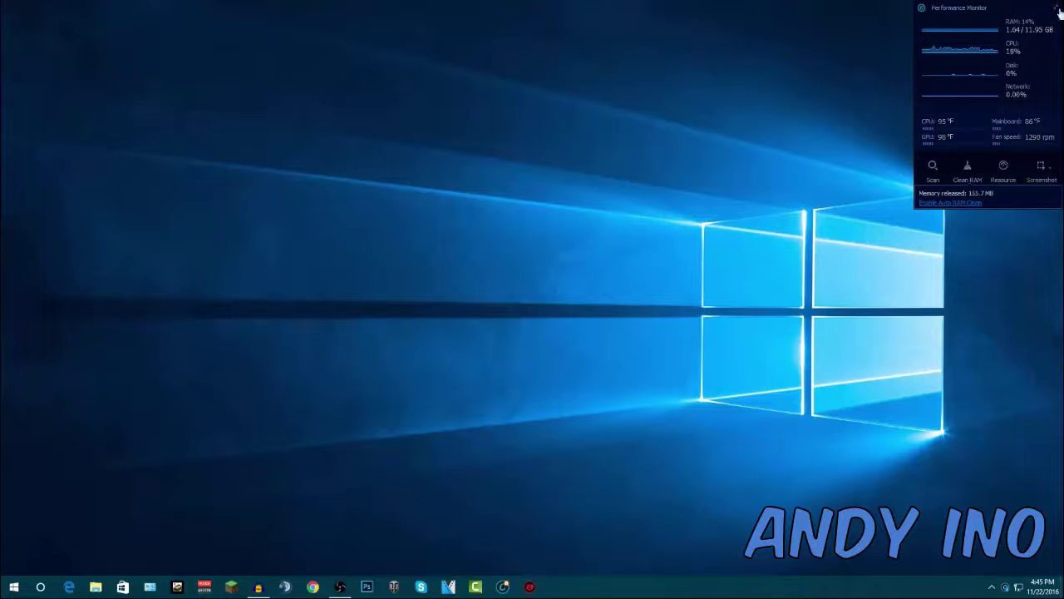
{"action": "left_click", "coordinate": [1057, 9]}
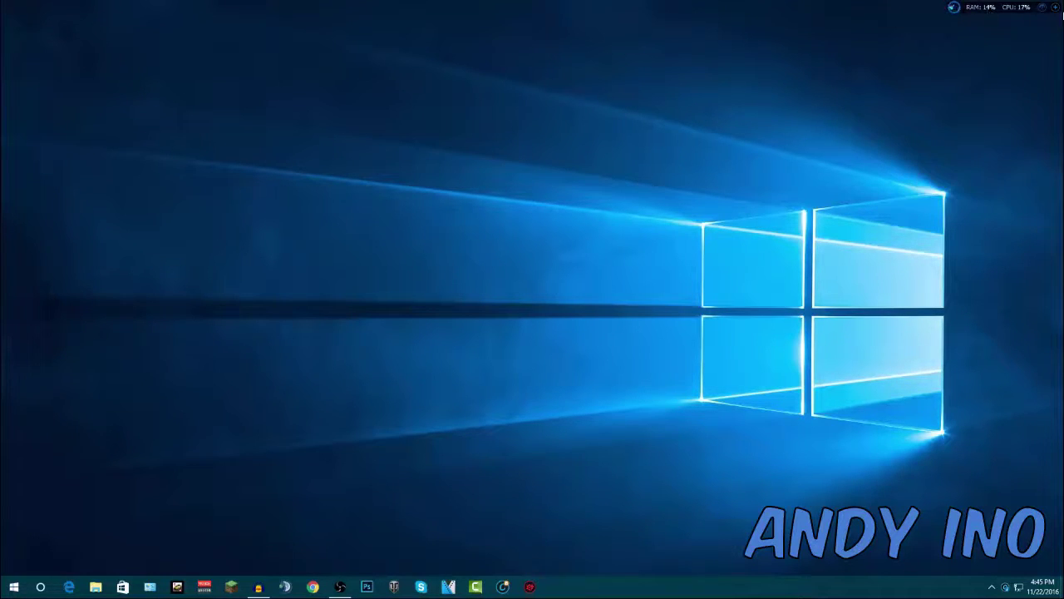
- Start an Advanced SystemCare scan from the Performance Monitor and stop it to return to the Clean & Optimize options
{"action": "left_click", "coordinate": [1055, 8]}
{"action": "left_click", "coordinate": [932, 166]}
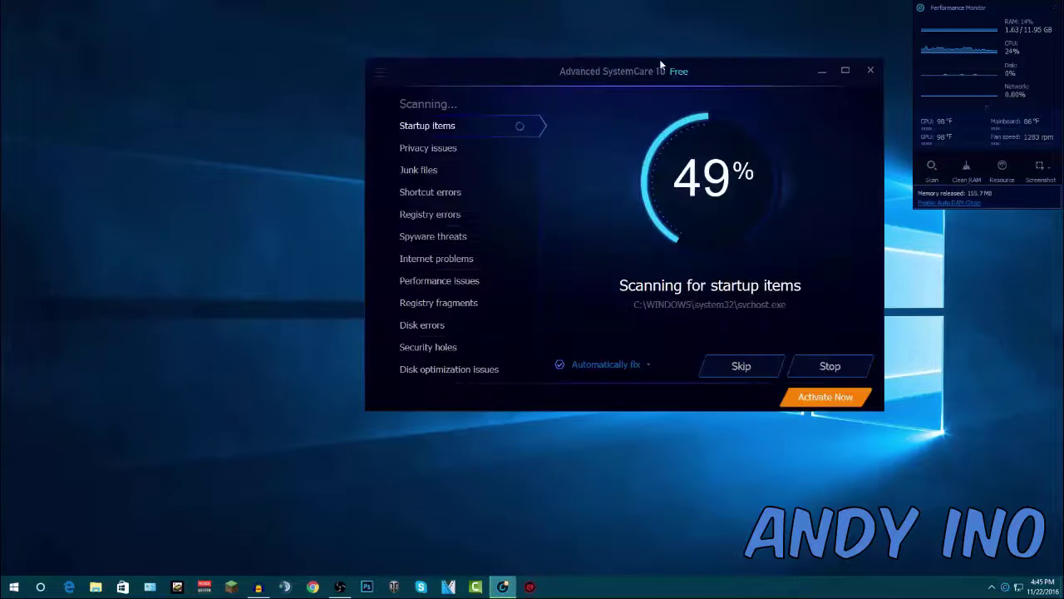
{"action": "left_click", "coordinate": [649, 367]}
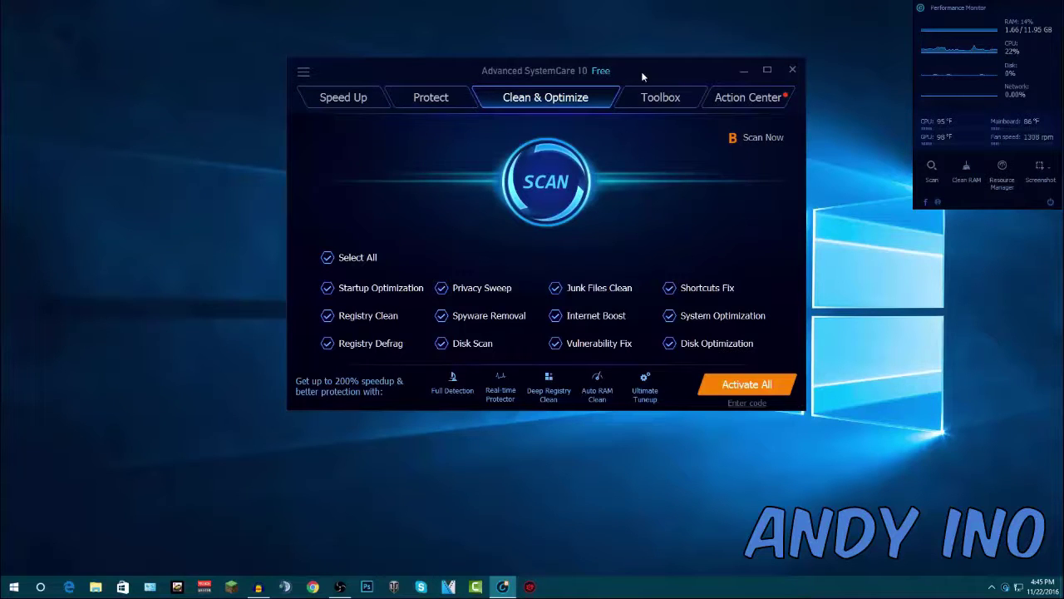
{"action": "left_click_drag", "start_coordinate": [641, 74], "coordinate": [635, 75]}
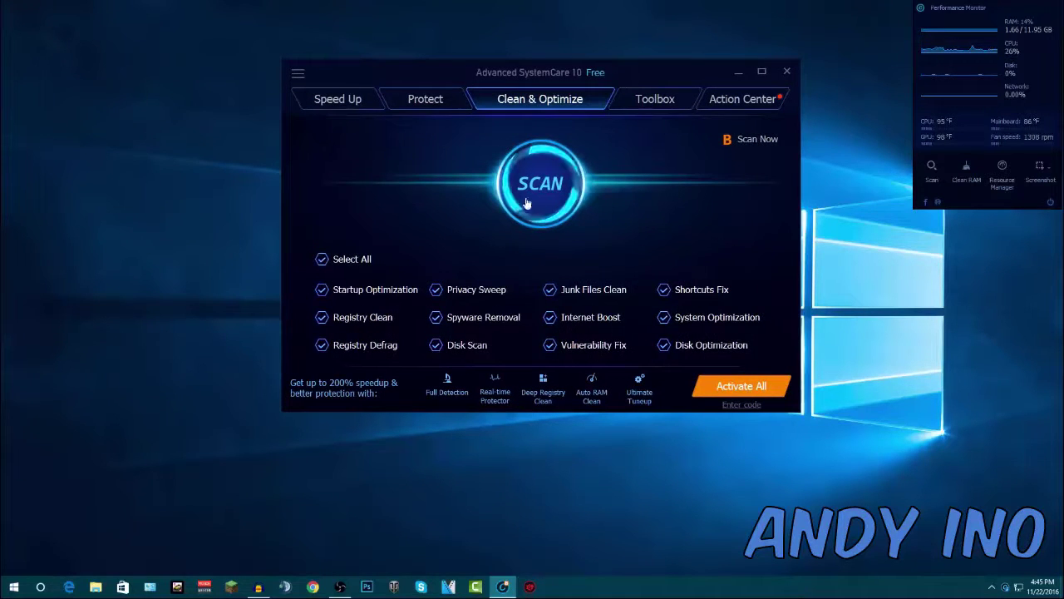
- Examine the Protect features of Advanced SystemCare, from FaceID through DNS Protect
{"action": "left_click", "coordinate": [422, 100]}
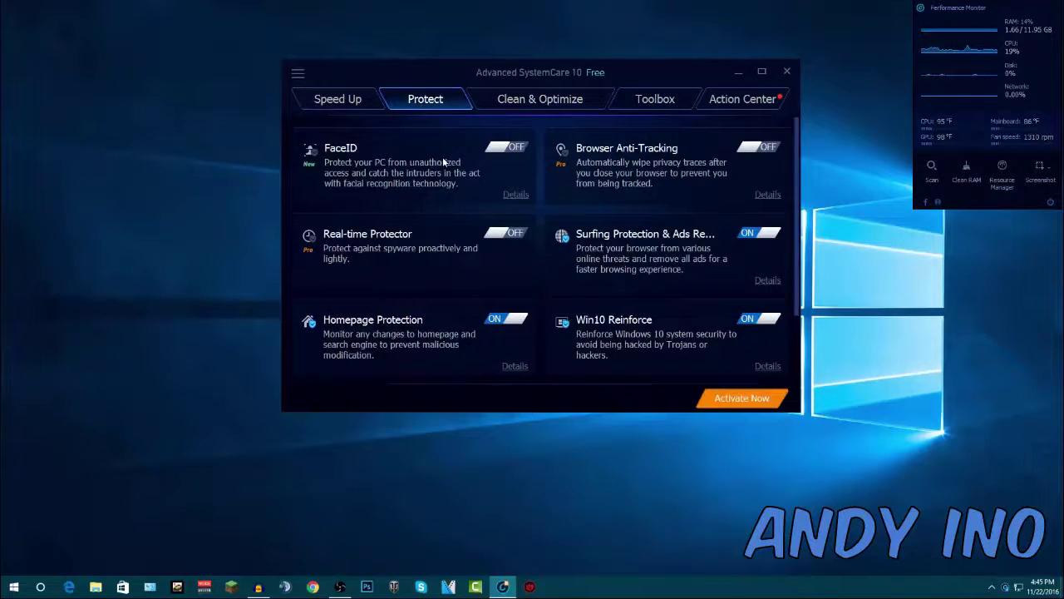
{"action": "scroll", "coordinate": [667, 297], "scroll_direction": "down", "scroll_amount": 2}
{"action": "scroll", "coordinate": [613, 269], "scroll_direction": "up", "scroll_amount": 2}
{"action": "scroll", "coordinate": [782, 265], "scroll_direction": "down", "scroll_amount": 2}
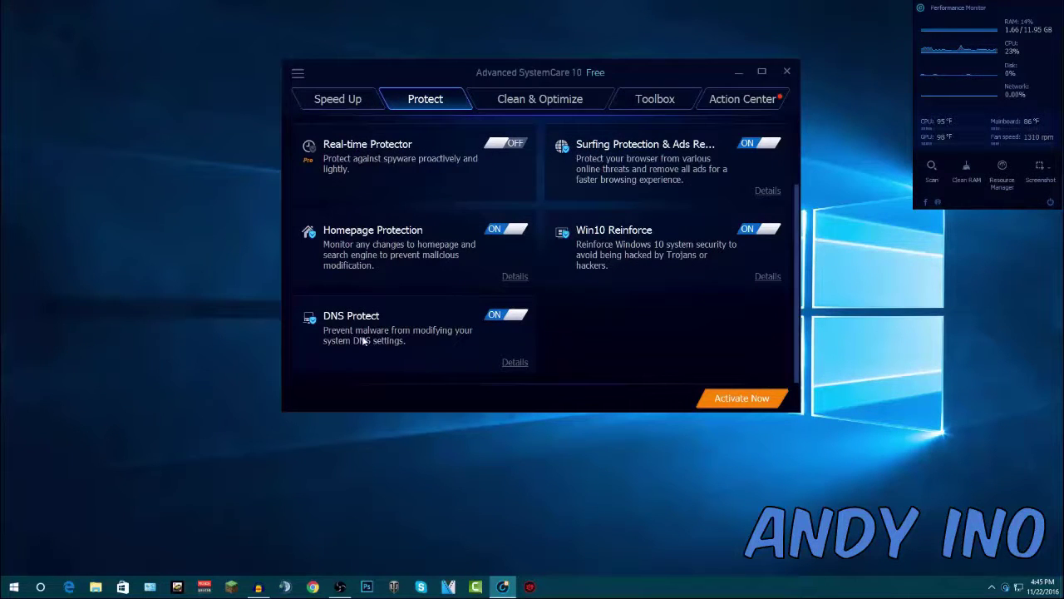
{"action": "scroll", "coordinate": [409, 333], "scroll_direction": "up", "scroll_amount": 2}
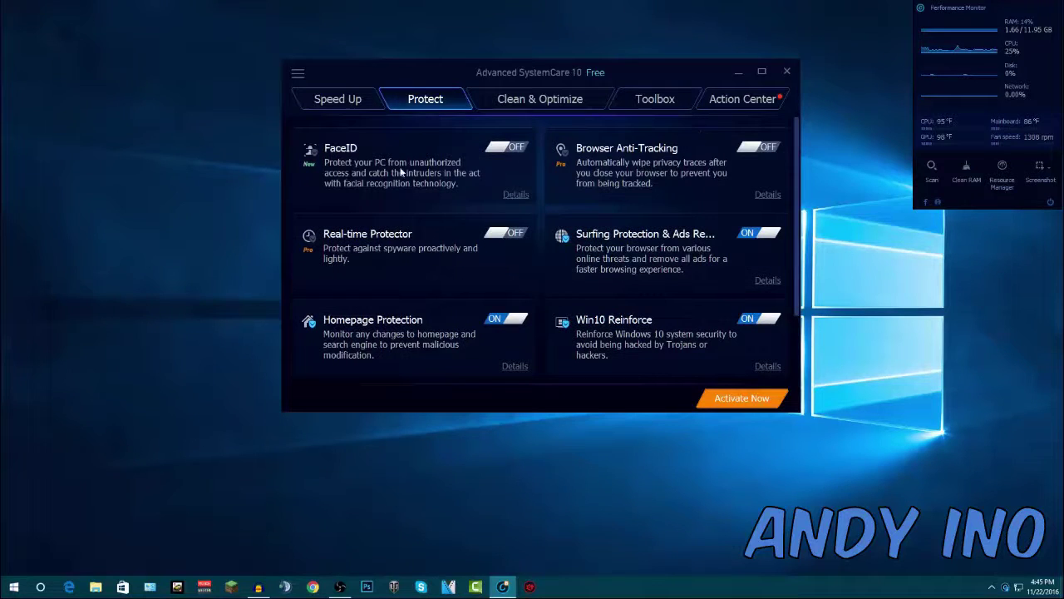
{"action": "scroll", "coordinate": [748, 144], "scroll_direction": "down", "scroll_amount": 2}
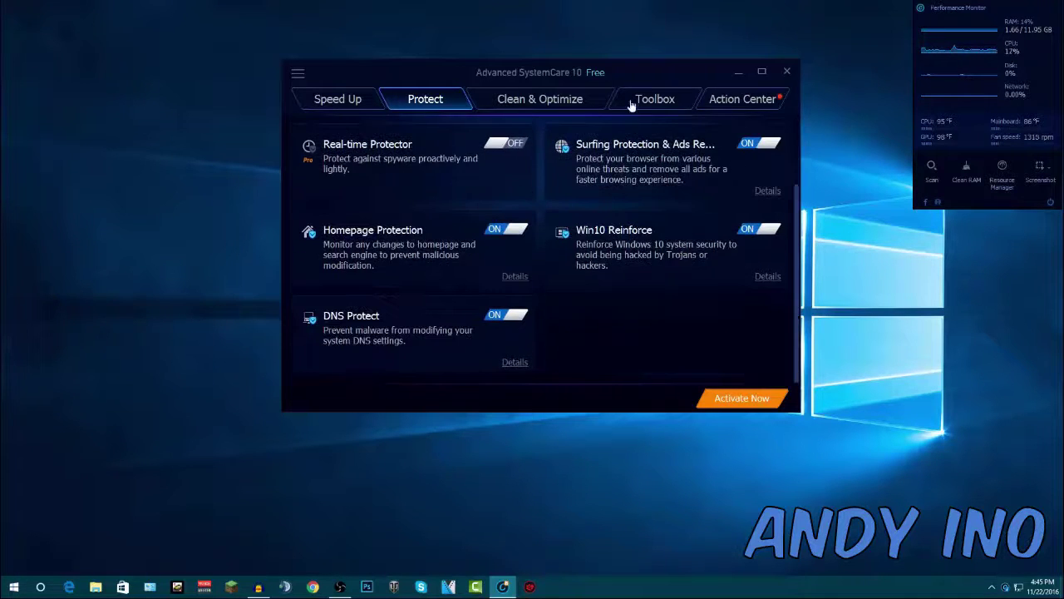
- Review the Speed Up tools and the Action Center recommendations in Advanced SystemCare
{"action": "left_click", "coordinate": [367, 102]}
{"action": "left_click_drag", "start_coordinate": [655, 83], "coordinate": [657, 80]}
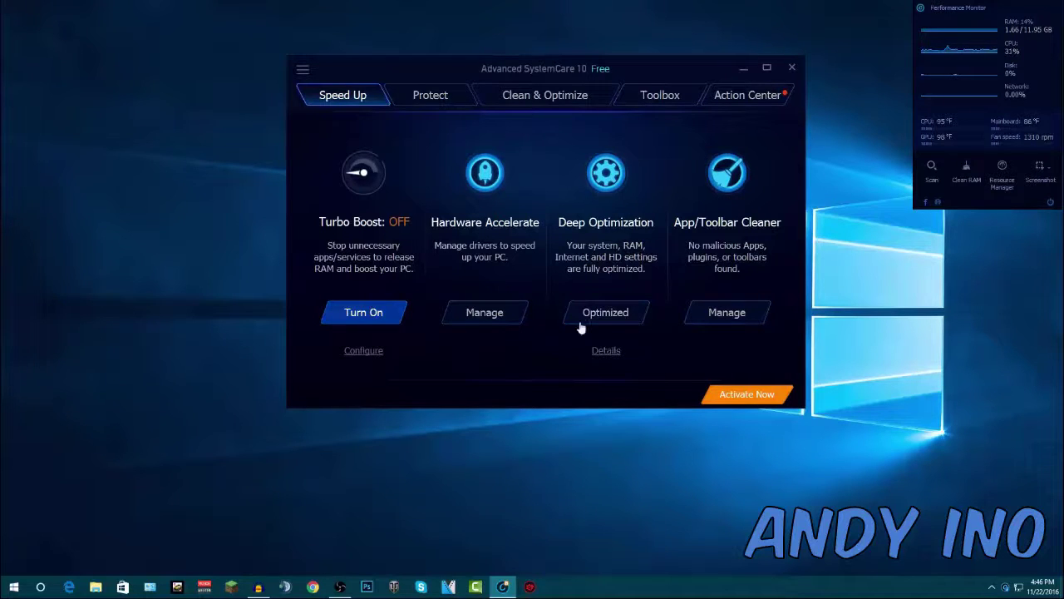
{"action": "left_click", "coordinate": [727, 95]}
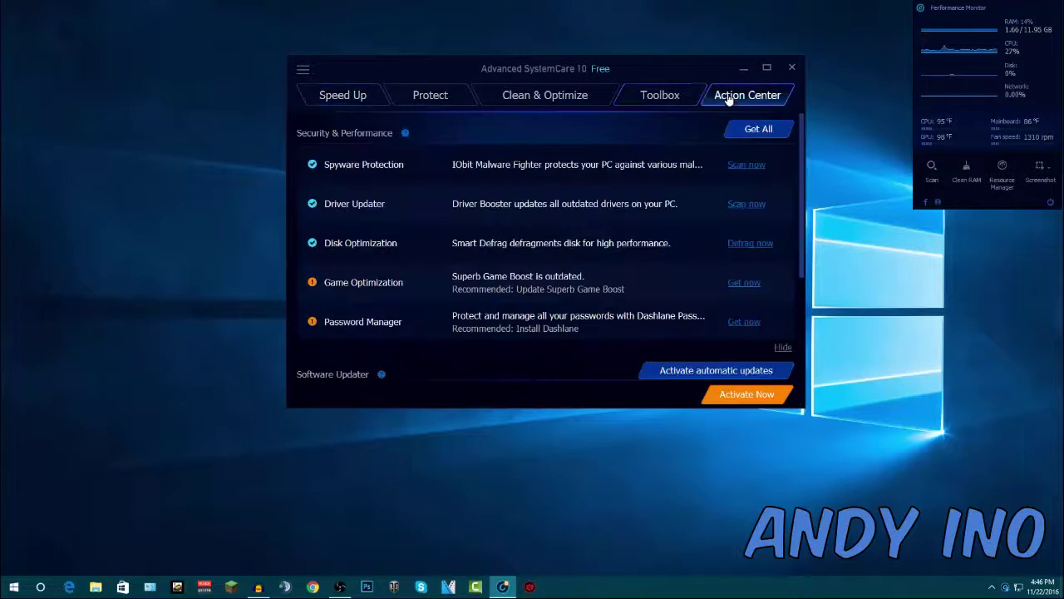
- Examine the Toolbox utilities, including the listed IObit products, and close Advanced SystemCare
{"action": "left_click", "coordinate": [675, 96]}
{"action": "scroll", "coordinate": [706, 207], "scroll_direction": "down", "scroll_amount": 3}
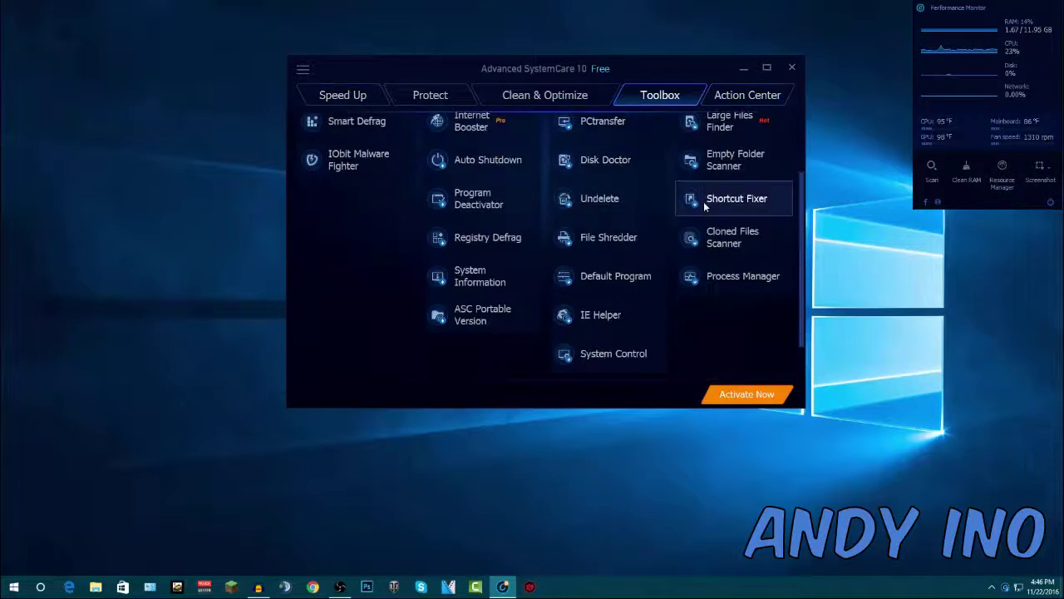
{"action": "scroll", "coordinate": [726, 172], "scroll_direction": "up", "scroll_amount": 3}
{"action": "scroll", "coordinate": [714, 171], "scroll_direction": "down", "scroll_amount": 1}
{"action": "scroll", "coordinate": [717, 157], "scroll_direction": "up", "scroll_amount": 1}
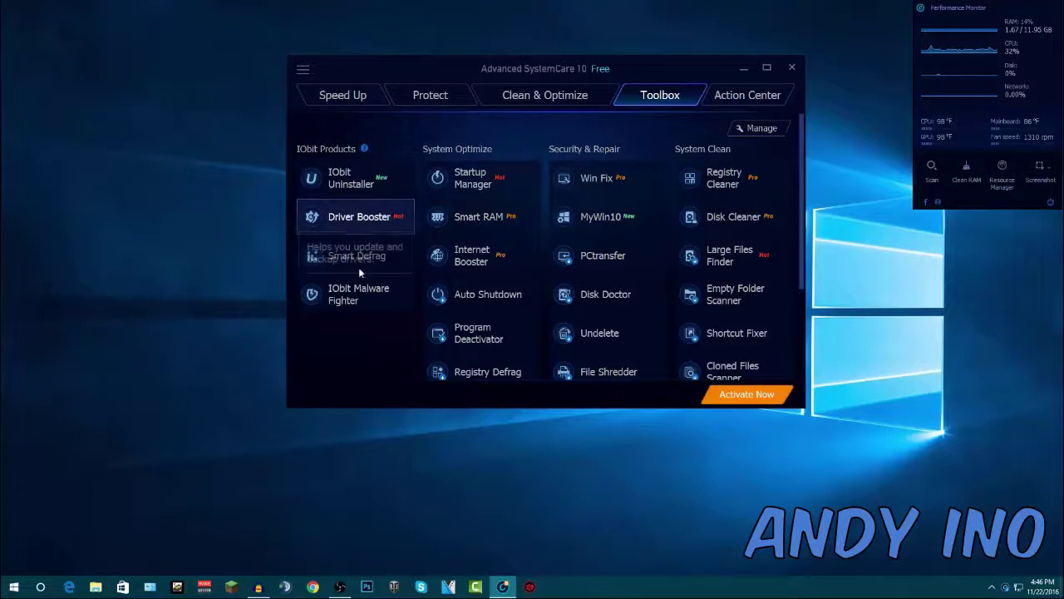
{"action": "left_click", "coordinate": [796, 69]}
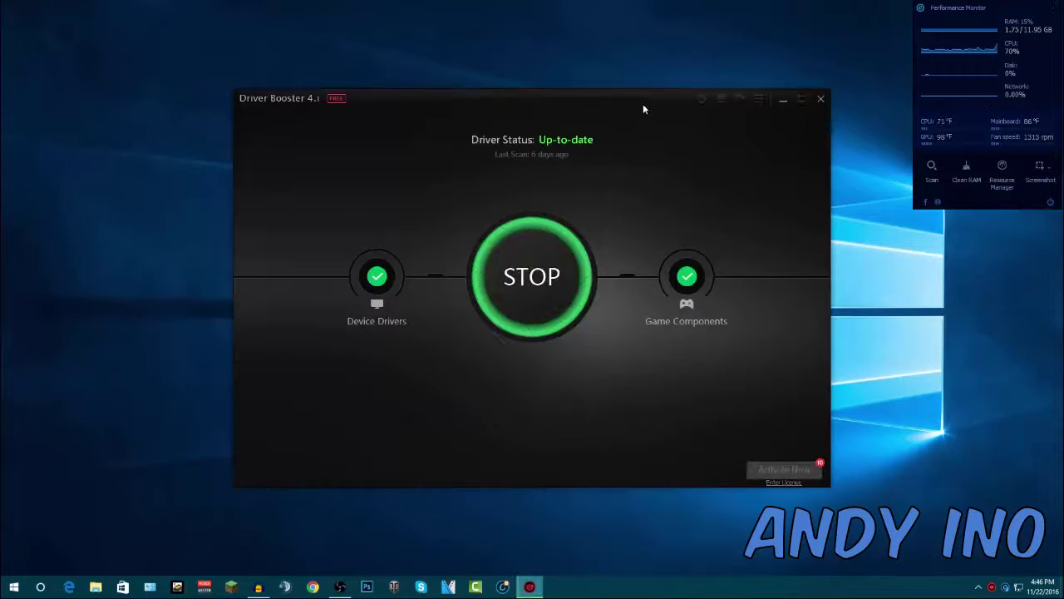
- Switch to Driver Booster, scan the PC's drivers and leave the upgrade offer for the driver list
{"action": "left_click_drag", "start_coordinate": [642, 103], "coordinate": [626, 67]}
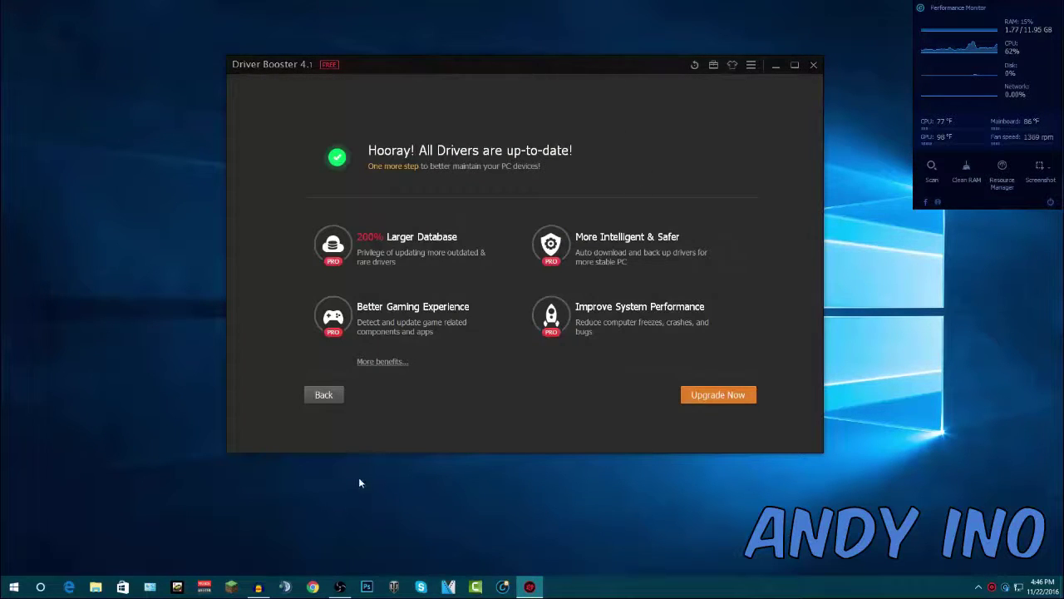
{"action": "left_click", "coordinate": [333, 400]}
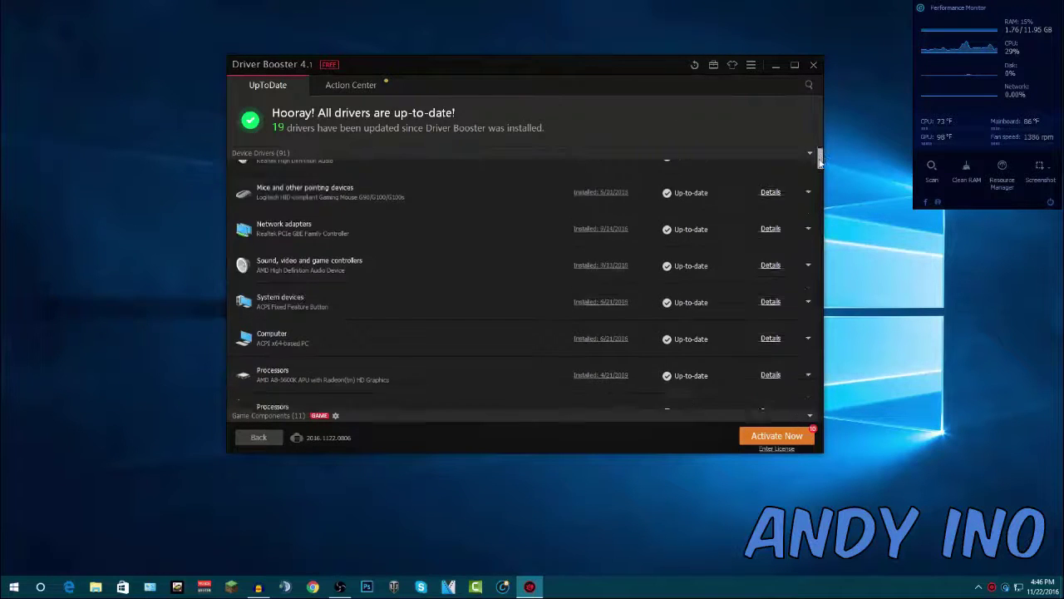
- Examine the status of the device drivers listed in Driver Booster and close the program
{"action": "scroll", "coordinate": [397, 228], "scroll_direction": "down", "scroll_amount": 2}
{"action": "scroll", "coordinate": [383, 233], "scroll_direction": "down", "scroll_amount": 5}
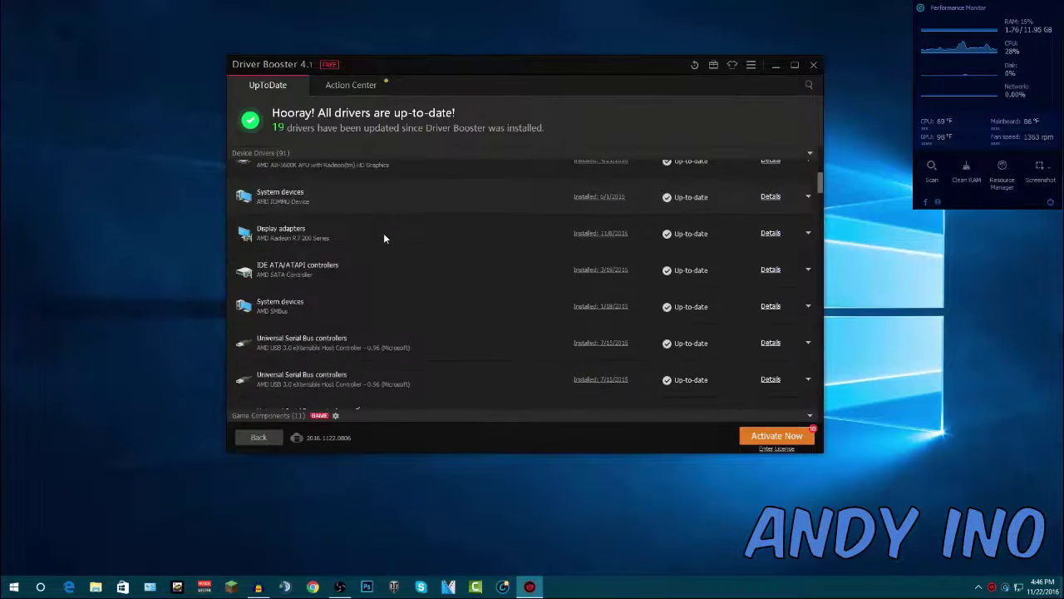
{"action": "scroll", "coordinate": [325, 317], "scroll_direction": "down", "scroll_amount": 5}
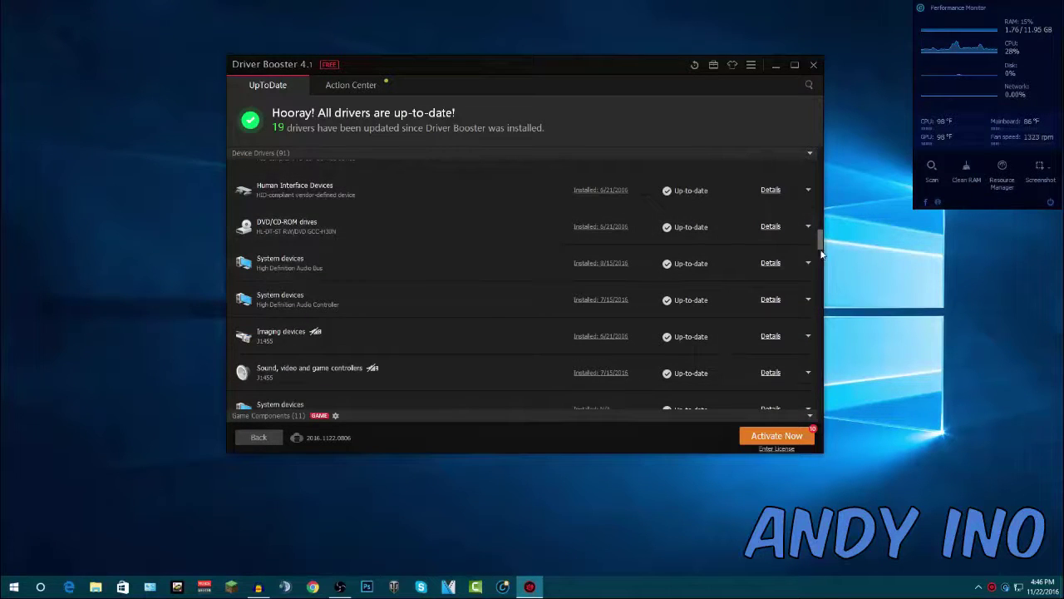
{"action": "left_click_drag", "start_coordinate": [820, 241], "coordinate": [806, 156]}
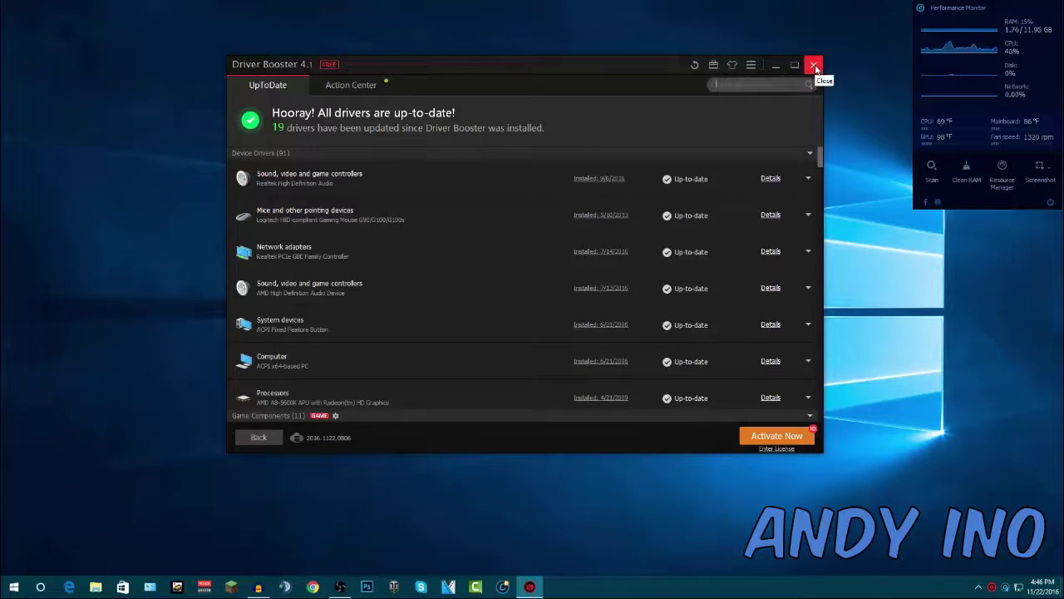
{"action": "left_click_drag", "start_coordinate": [605, 64], "coordinate": [609, 64]}
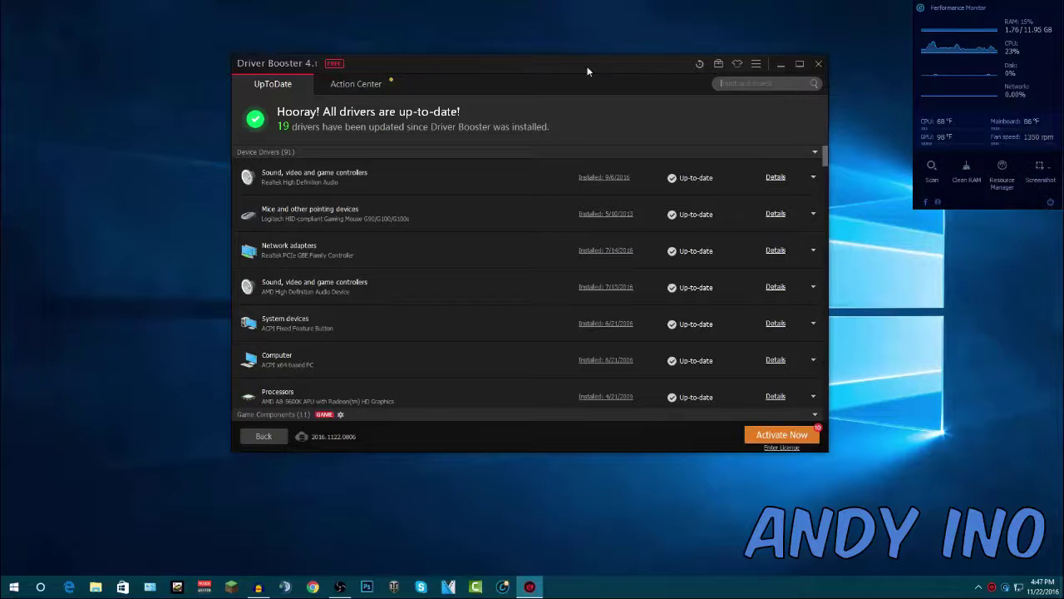
{"action": "left_click", "coordinate": [818, 63]}
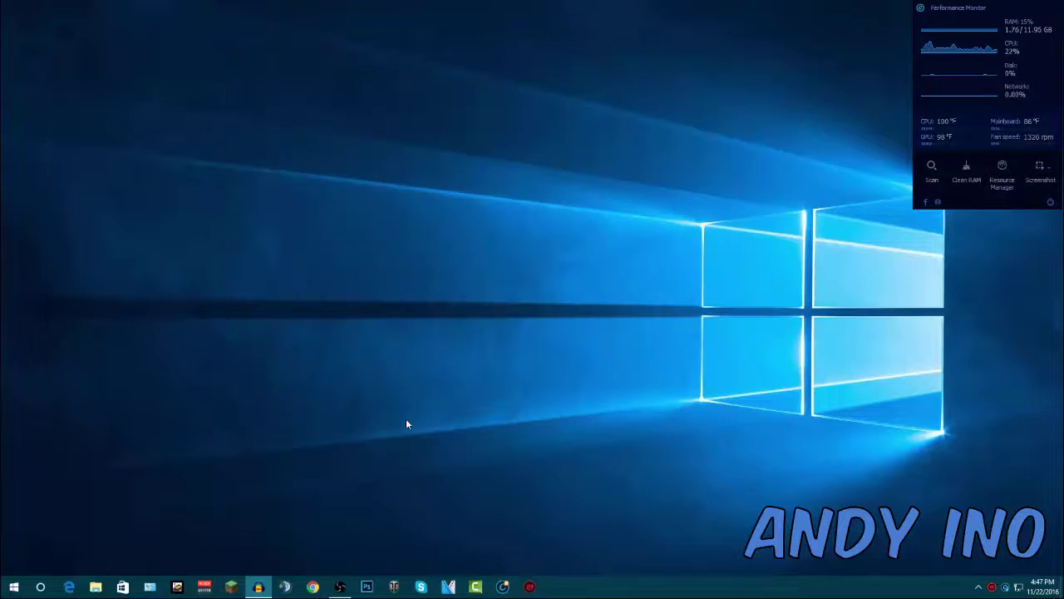